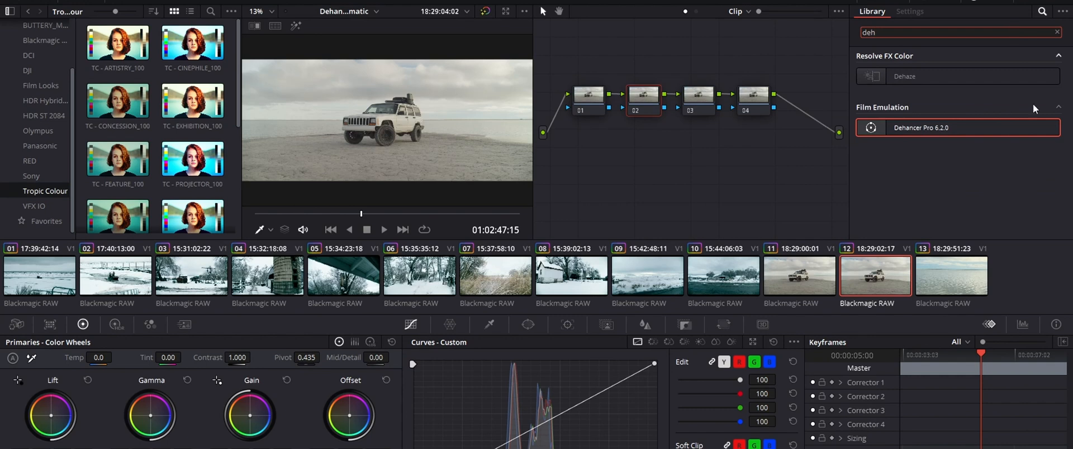
# - Apply the Dehancer Pro 6.2.0 effect to node 02 and view its input source options
pyautogui.moveTo(953, 124); pyautogui.dragTo(645, 95)
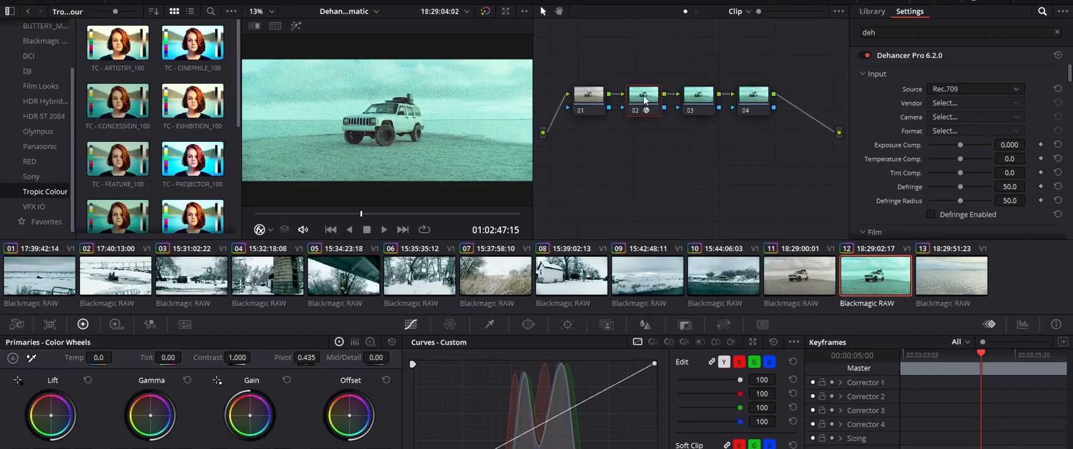
pyautogui.click(973, 90)
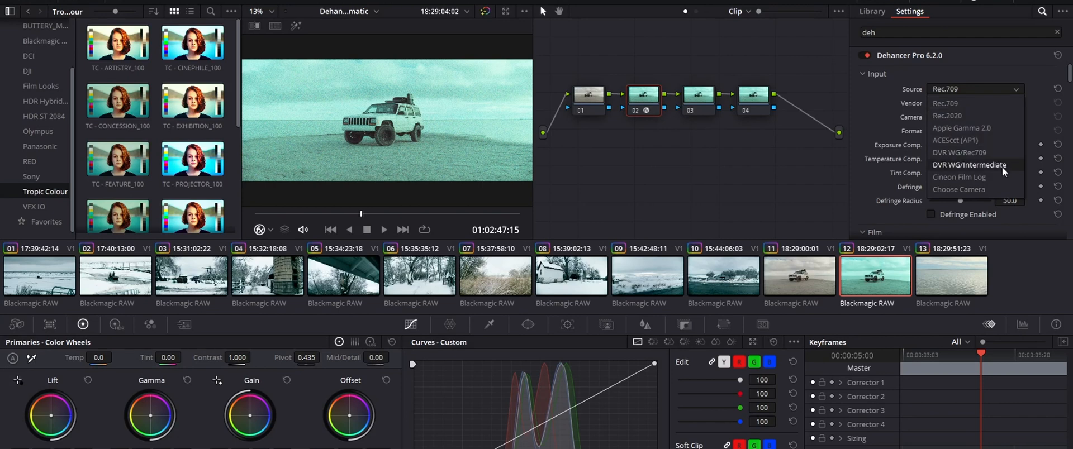
pyautogui.click(984, 89)
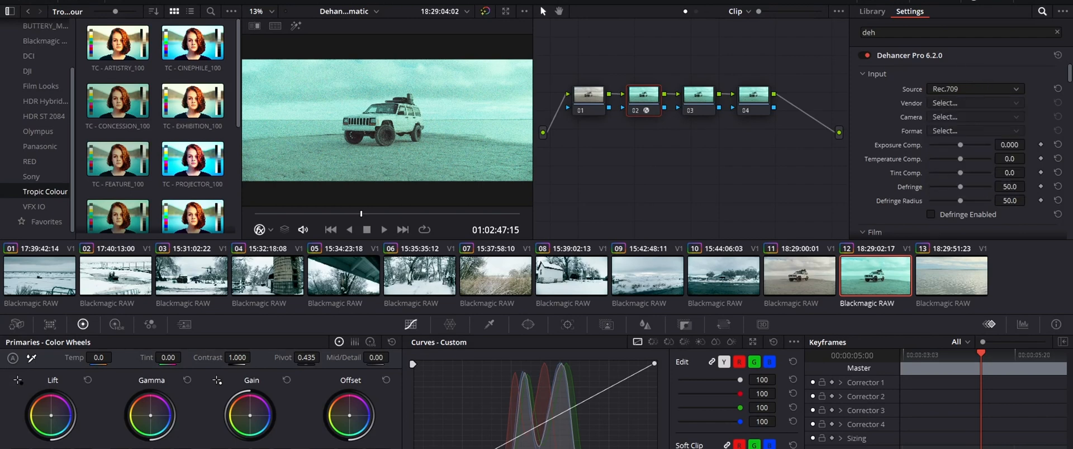
# - Check the color science and color processing mode options in the project's color management settings
pyautogui.click(68, 1)
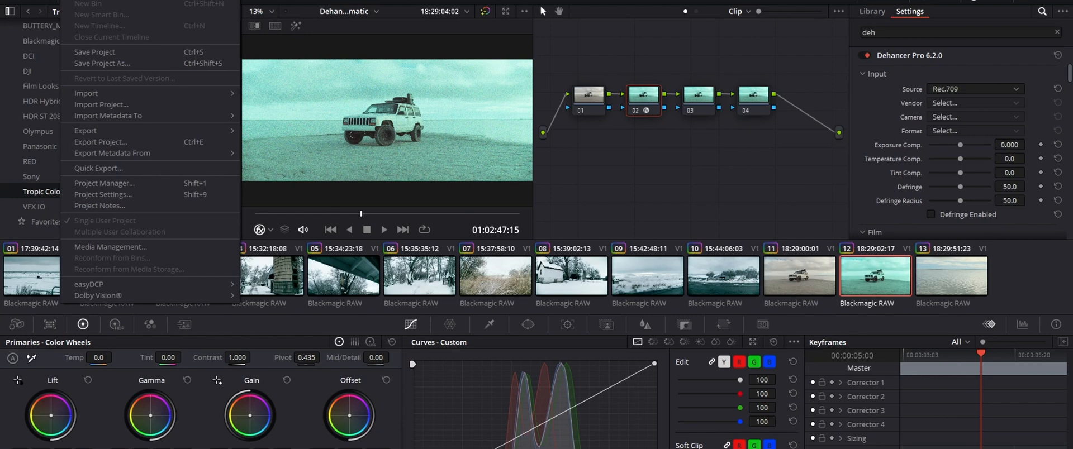
pyautogui.click(132, 194)
pyautogui.click(324, 95)
pyautogui.click(325, 109)
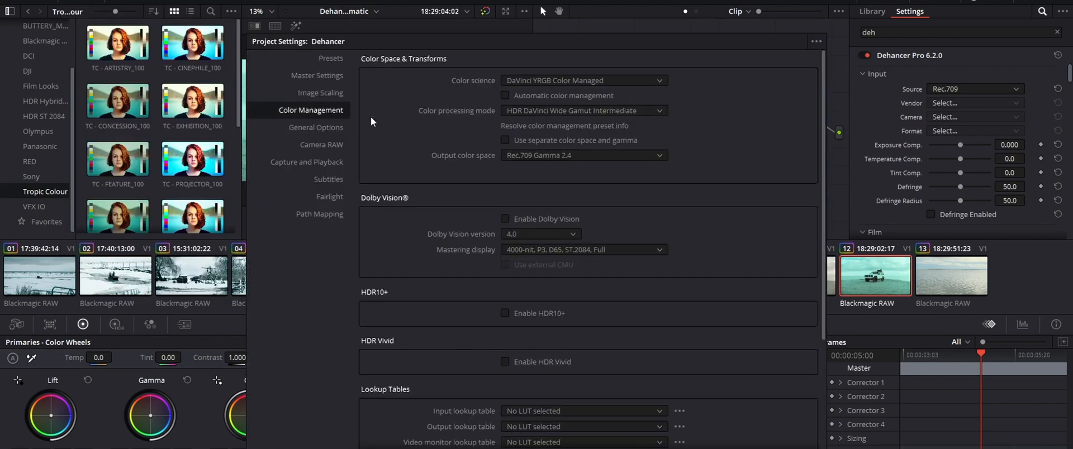
pyautogui.click(567, 82)
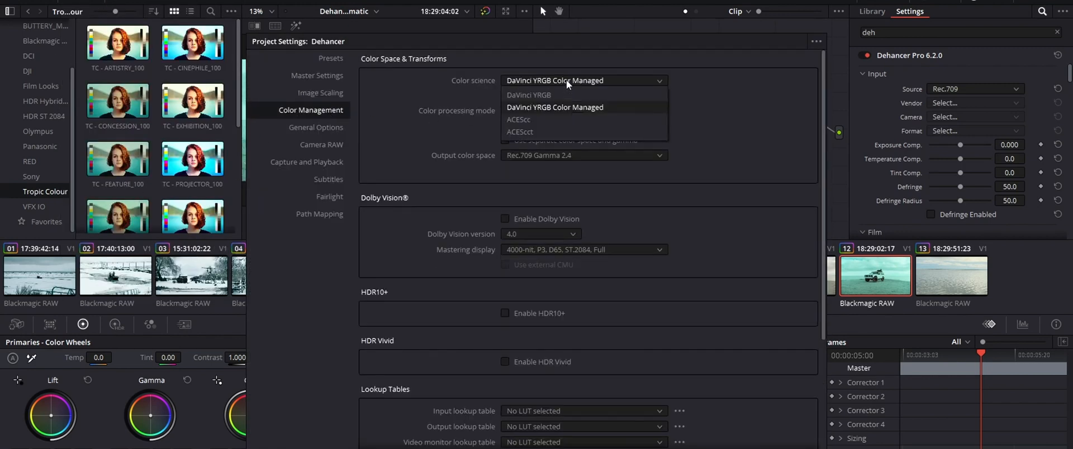
pyautogui.click(570, 107)
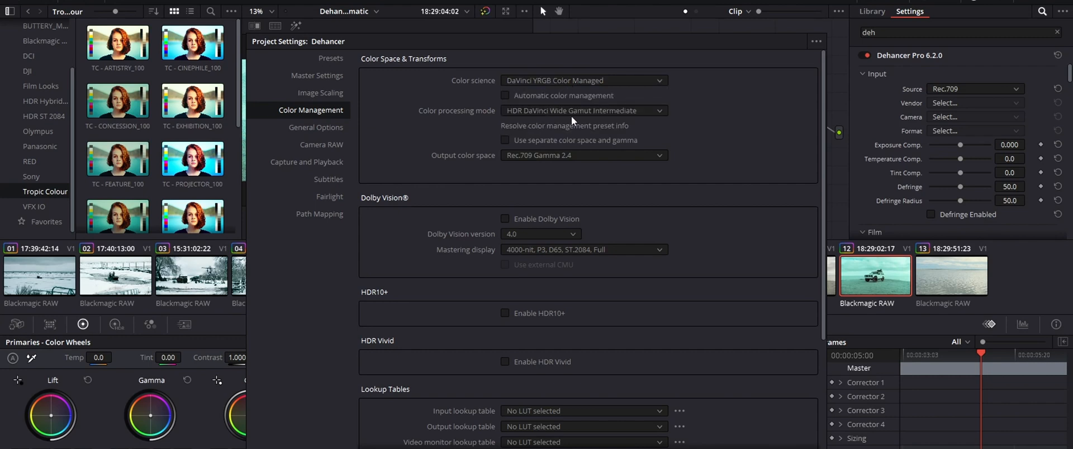
pyautogui.click(578, 110)
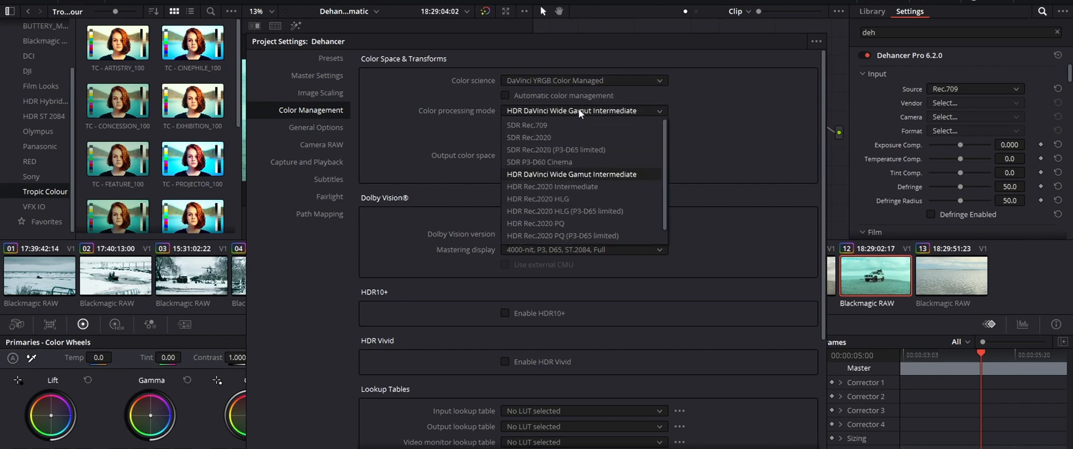
pyautogui.click(578, 110)
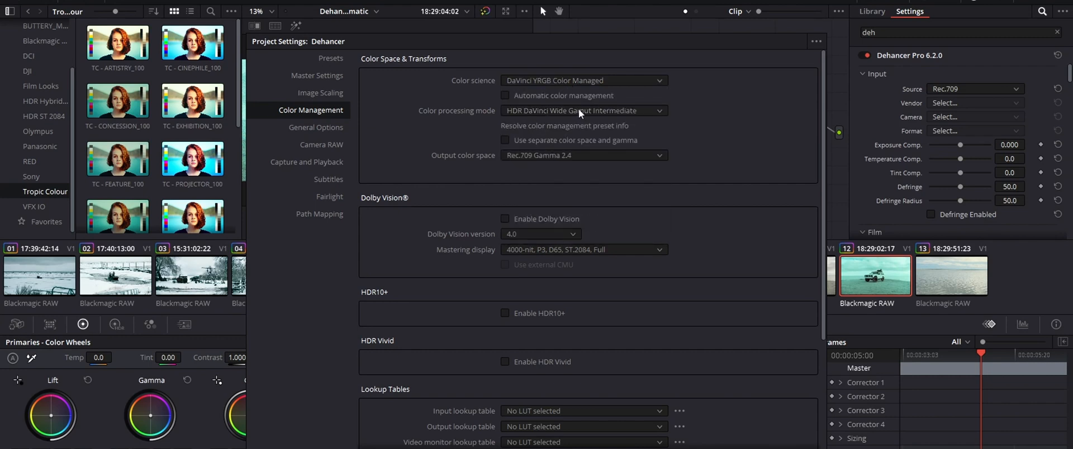
pyautogui.click(746, 448)
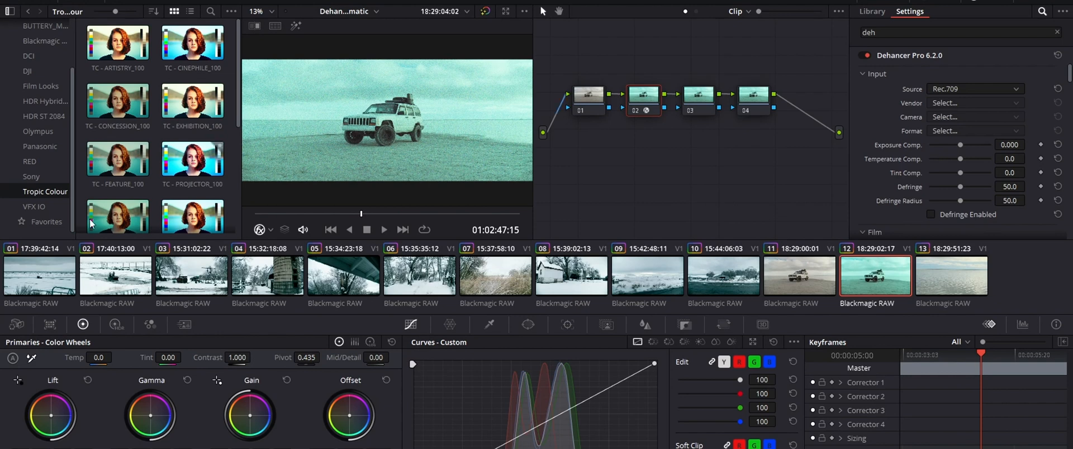
# - Check the clip's Camera Raw color science setting and return to the primary color wheels
pyautogui.click(16, 324)
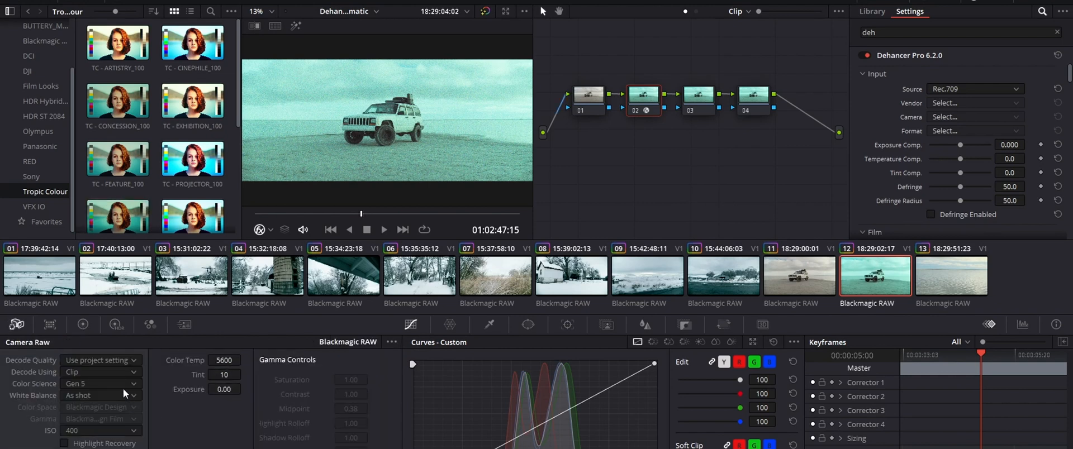
pyautogui.click(120, 385)
pyautogui.click(119, 382)
pyautogui.click(110, 330)
# - Set Dehancer's input to Choose Camera, Blackmagic Design, Pocket Cinema Camera 4K, Film format, with Exposure Comp. tested and reset
pyautogui.click(946, 87)
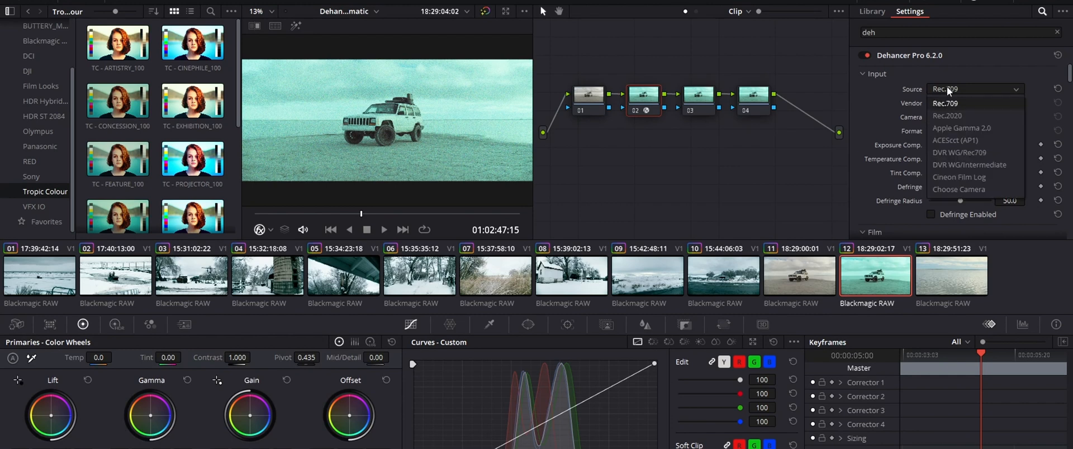
pyautogui.click(957, 193)
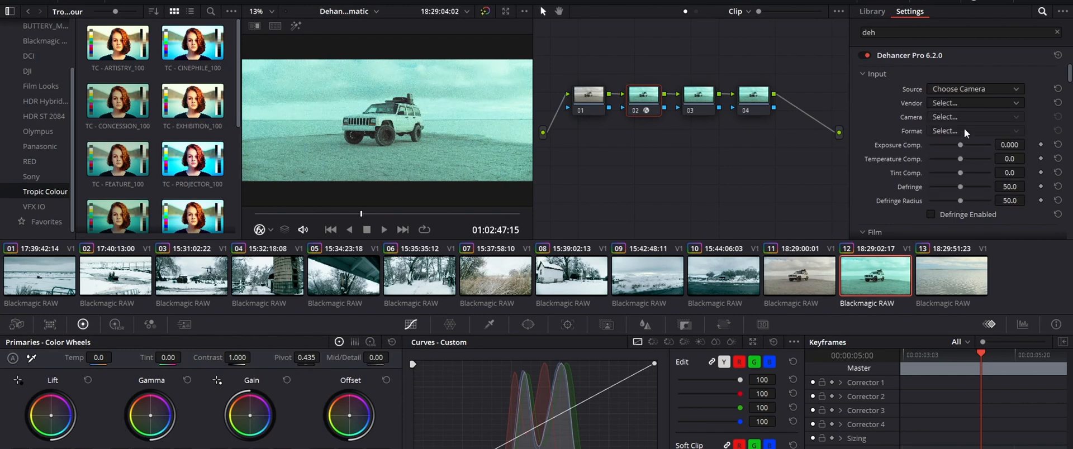
pyautogui.click(955, 103)
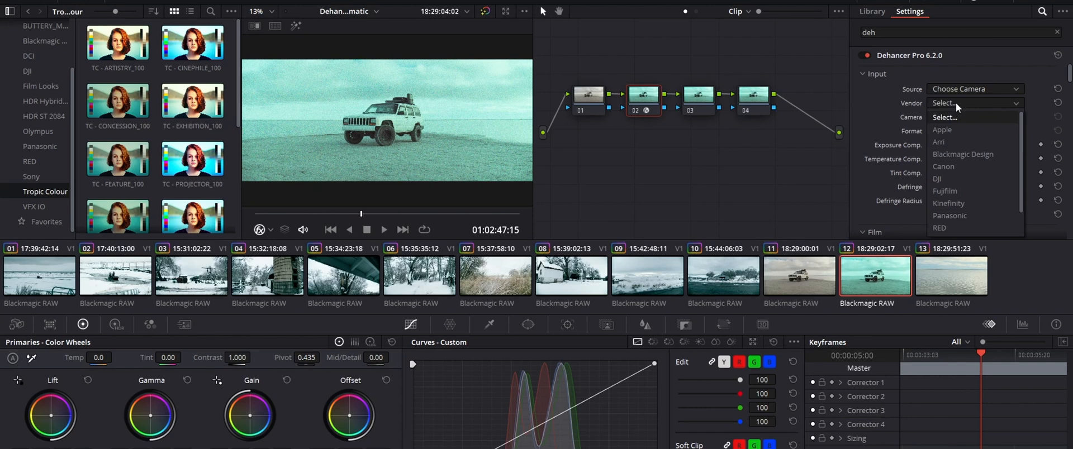
pyautogui.click(973, 155)
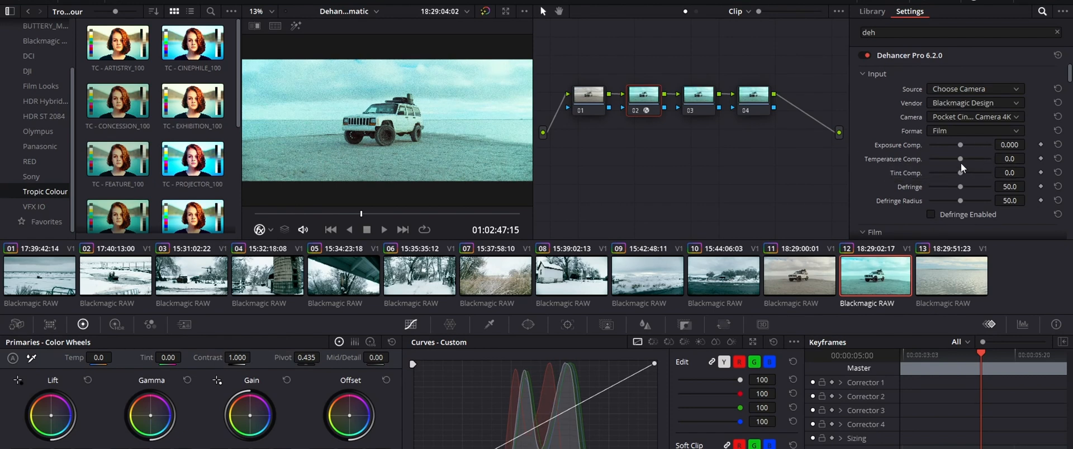
pyautogui.moveTo(959, 144)
pyautogui.mouseDown()
pyautogui.moveTo(970, 146)
pyautogui.moveTo(953, 146)
pyautogui.mouseUp()
pyautogui.click(1057, 146)
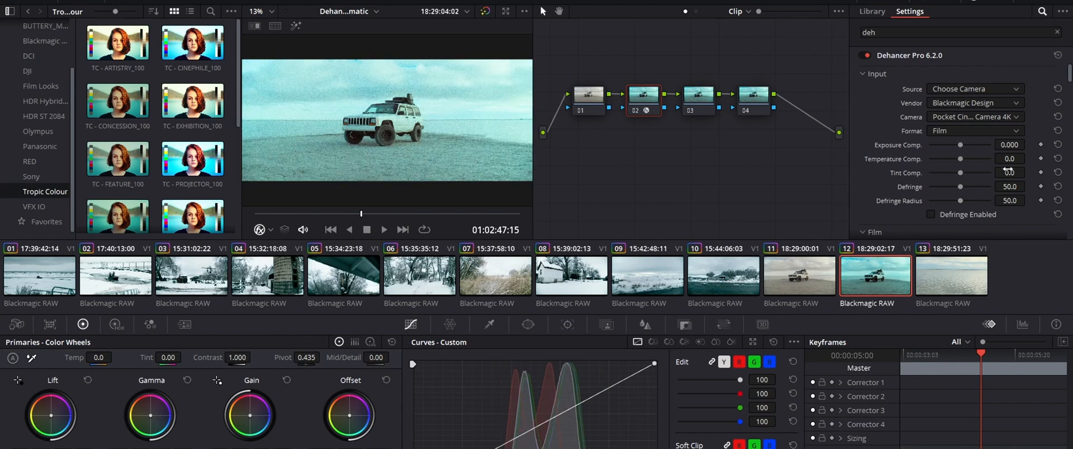
# - Look through the film stock profiles available in Dehancer's Film section
pyautogui.scroll(-2, 998, 176)
pyautogui.scroll(-1, 998, 179)
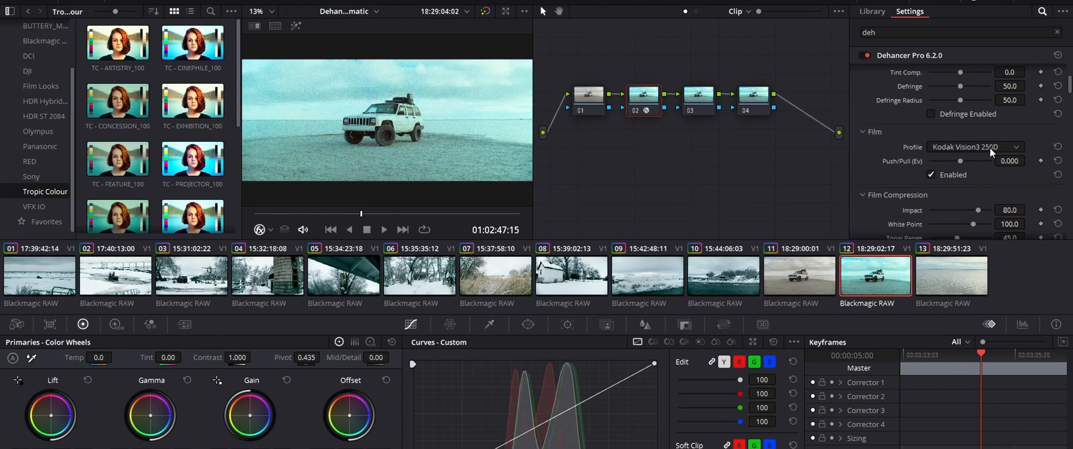
pyautogui.click(990, 147)
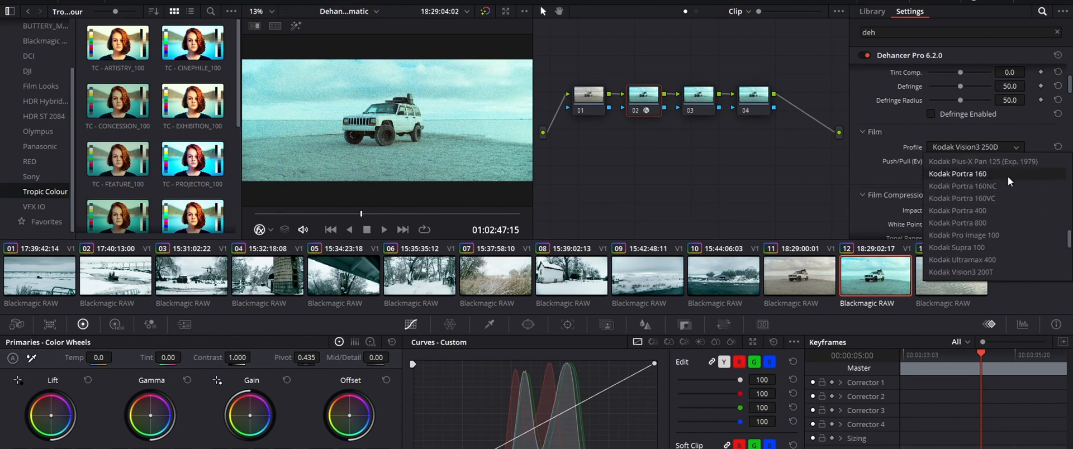
pyautogui.click(1004, 148)
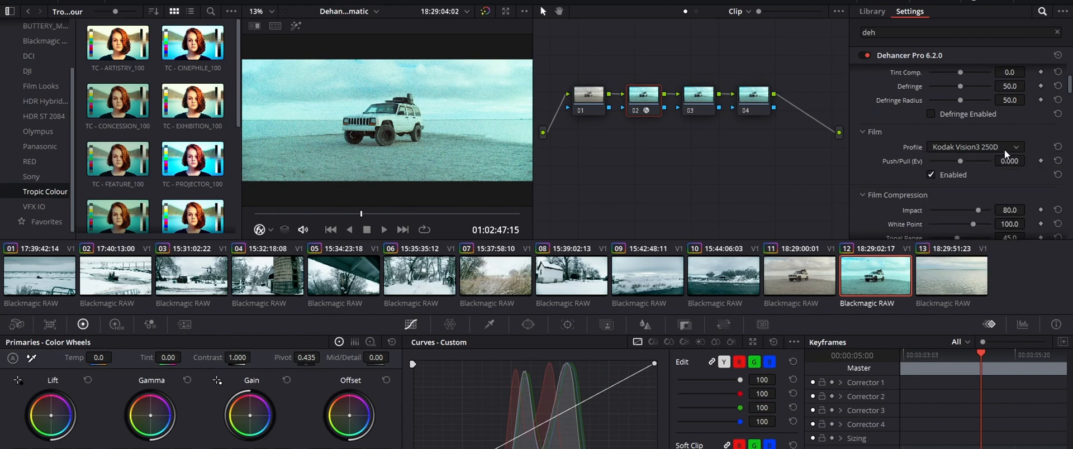
# - Try the Fujifilm 3513 print profile, and set Dehancer's Print profile to Kodak Endura Glossy Paper
pyautogui.scroll(-6, 984, 195)
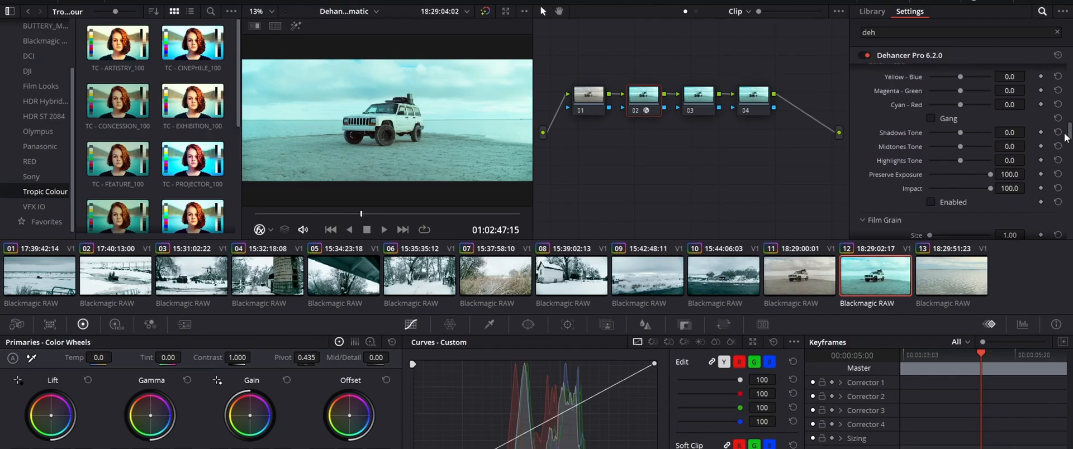
pyautogui.moveTo(1064, 134); pyautogui.dragTo(1061, 114)
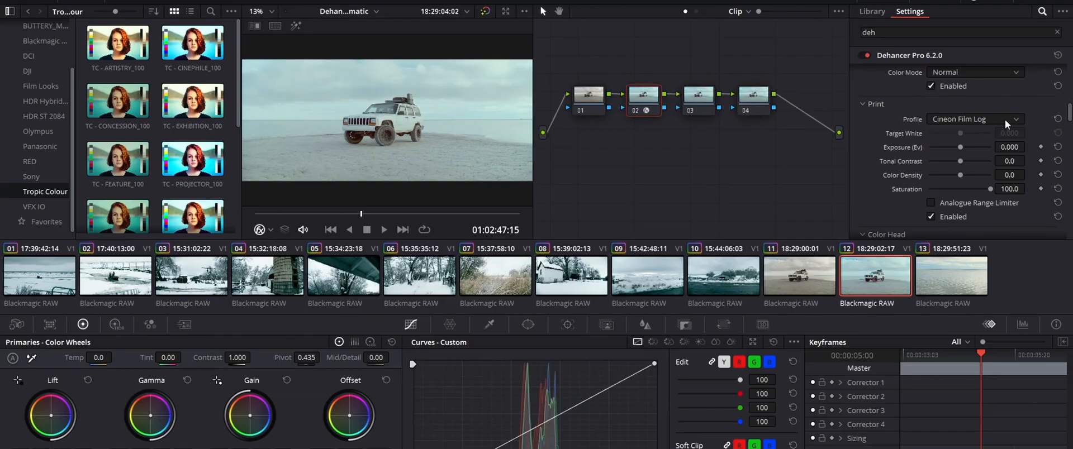
pyautogui.click(1005, 120)
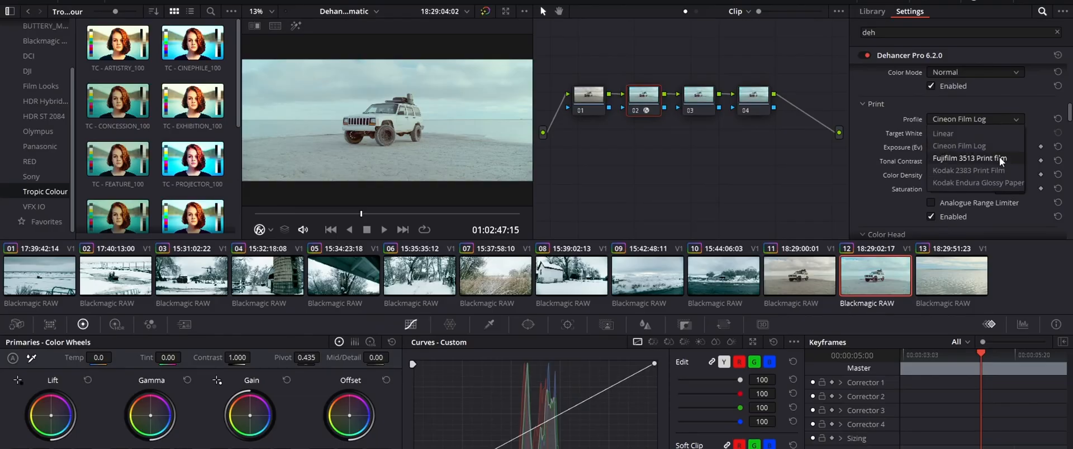
pyautogui.click(1000, 132)
pyautogui.click(999, 120)
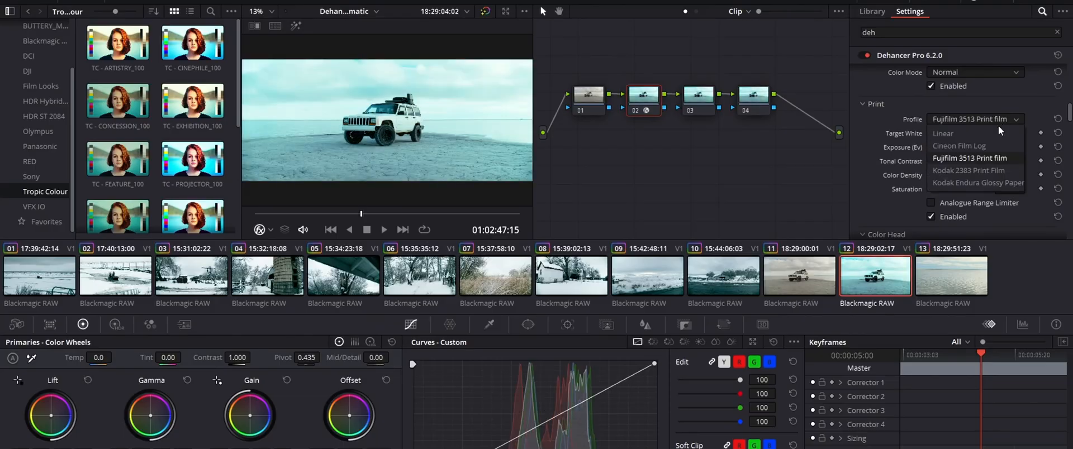
pyautogui.click(1004, 183)
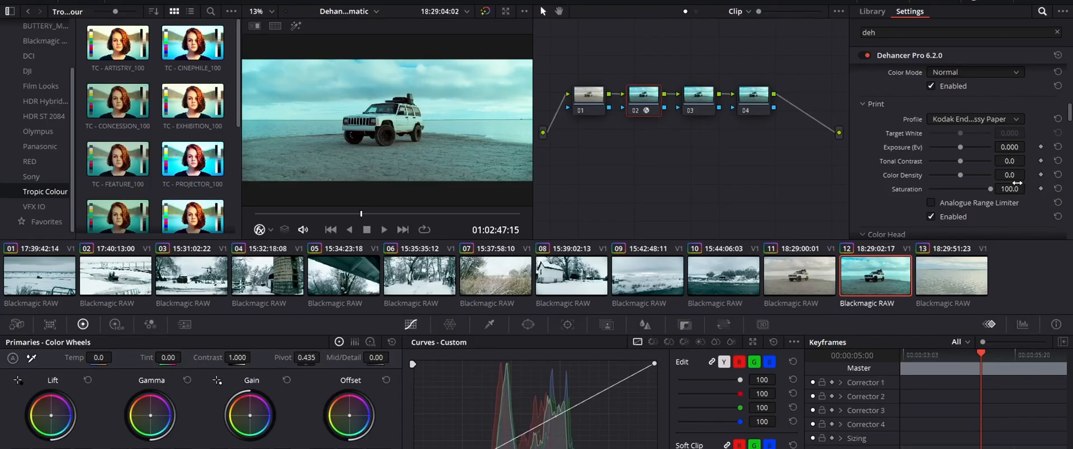
# - Try different Print exposure, tonal contrast, color density and saturation values, restoring each to its default
pyautogui.moveTo(1019, 147); pyautogui.dragTo(985, 154)
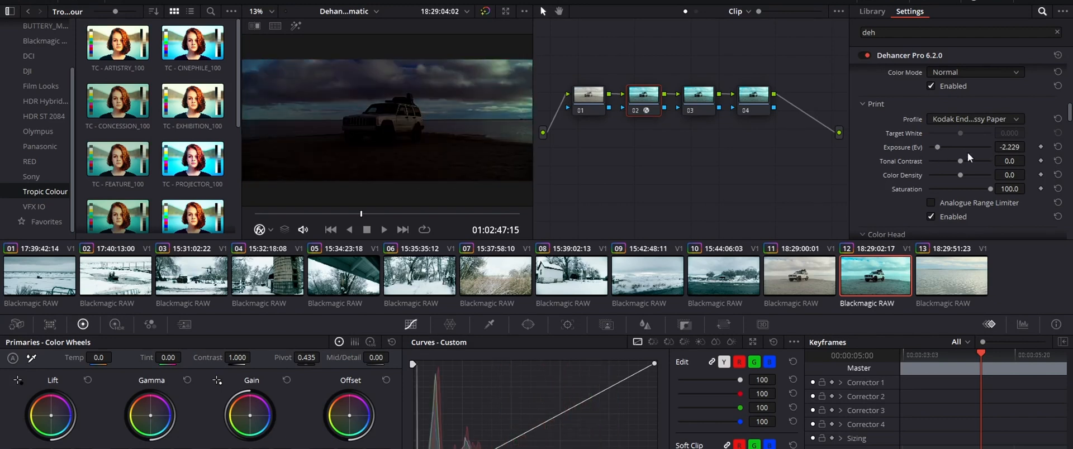
pyautogui.doubleClick(960, 147)
pyautogui.moveTo(960, 161); pyautogui.dragTo(1038, 166)
pyautogui.click(1057, 161)
pyautogui.moveTo(959, 175); pyautogui.dragTo(994, 180)
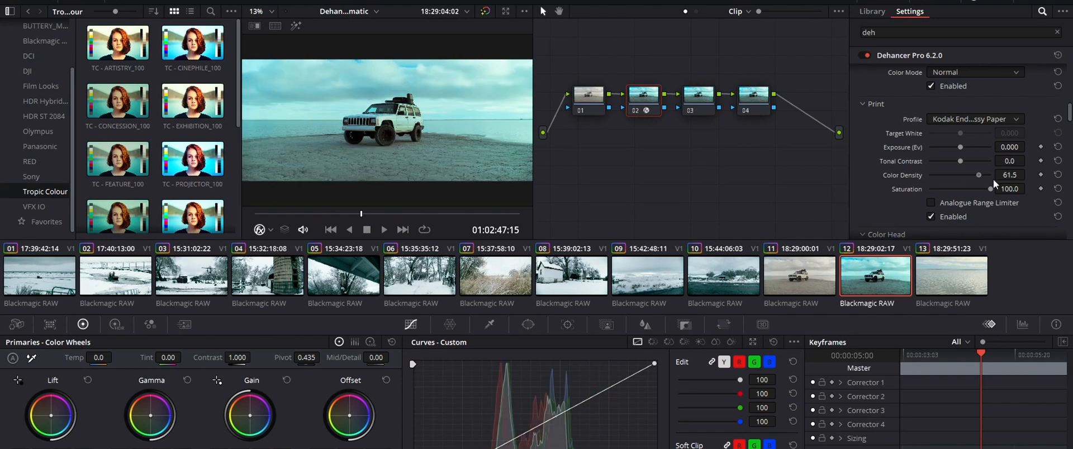
pyautogui.click(1057, 175)
pyautogui.moveTo(986, 189); pyautogui.dragTo(1039, 203)
# - Try an Expand white point of 120 and a different black point, resetting both to their defaults
pyautogui.scroll(4, 1024, 186)
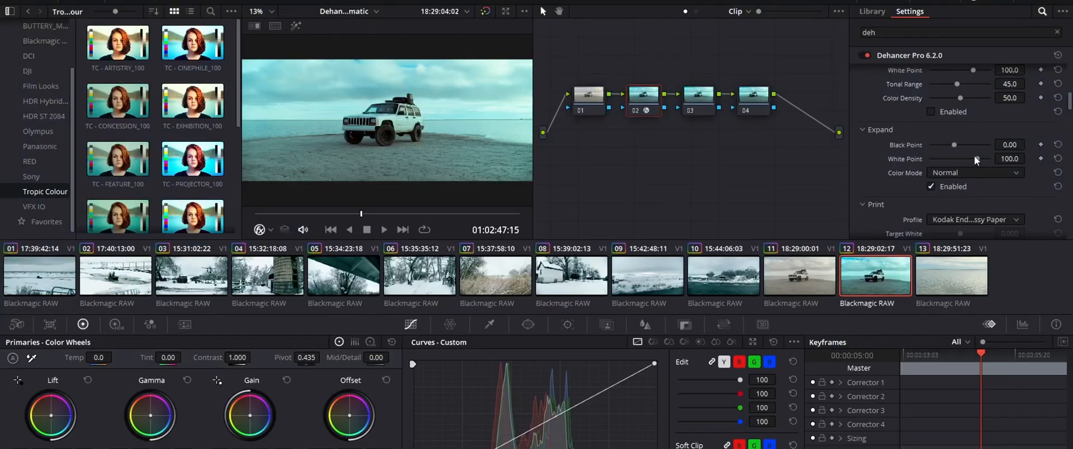
pyautogui.moveTo(977, 159); pyautogui.dragTo(996, 165)
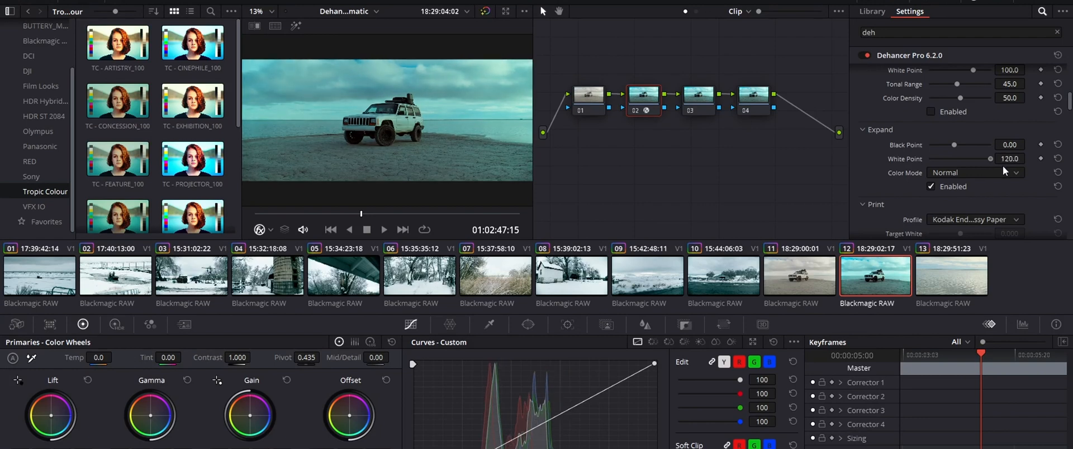
pyautogui.click(1057, 159)
pyautogui.moveTo(950, 145)
pyautogui.mouseDown()
pyautogui.moveTo(928, 149)
pyautogui.moveTo(987, 155)
pyautogui.moveTo(955, 153)
pyautogui.moveTo(964, 149)
pyautogui.mouseUp()
pyautogui.click(1057, 145)
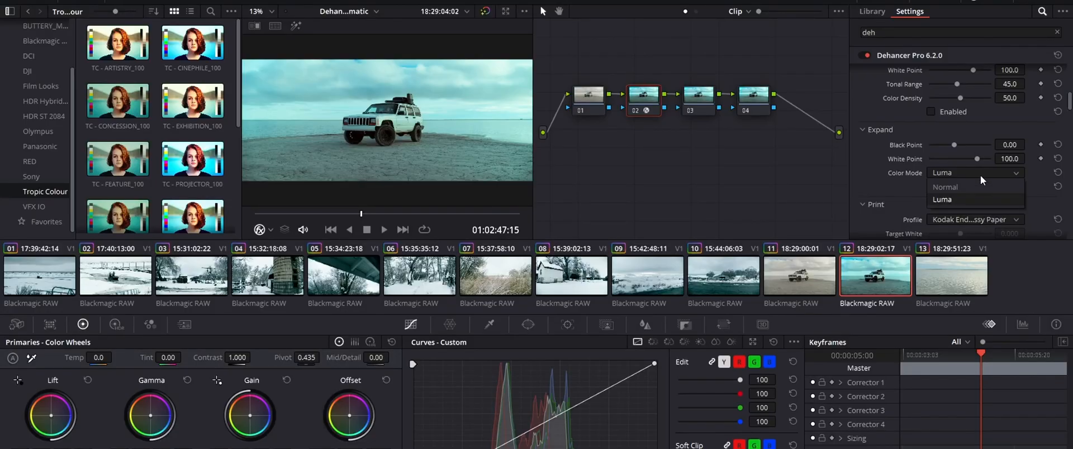
# - Set Dehancer's Film profile to Kodak Portra 400
pyautogui.scroll(2, 984, 190)
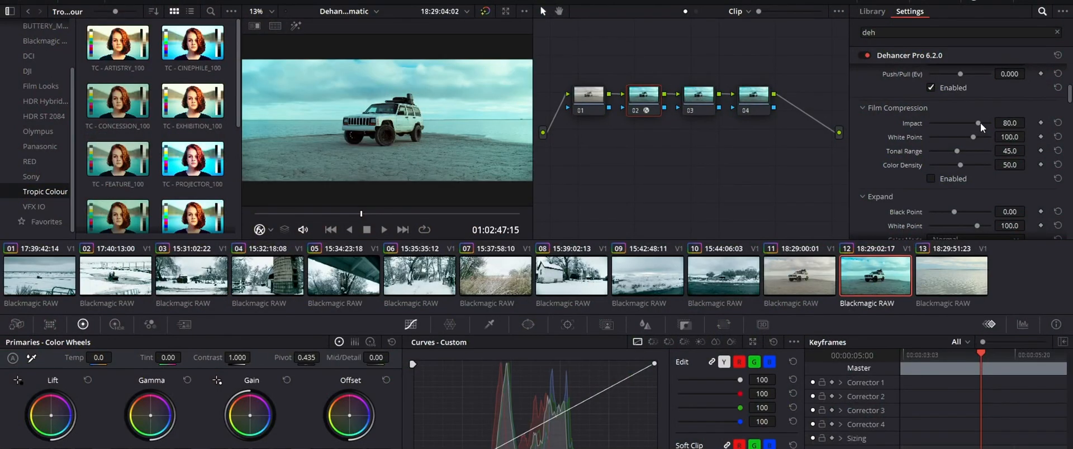
pyautogui.scroll(-5, 1014, 161)
pyautogui.scroll(-8, 1014, 161)
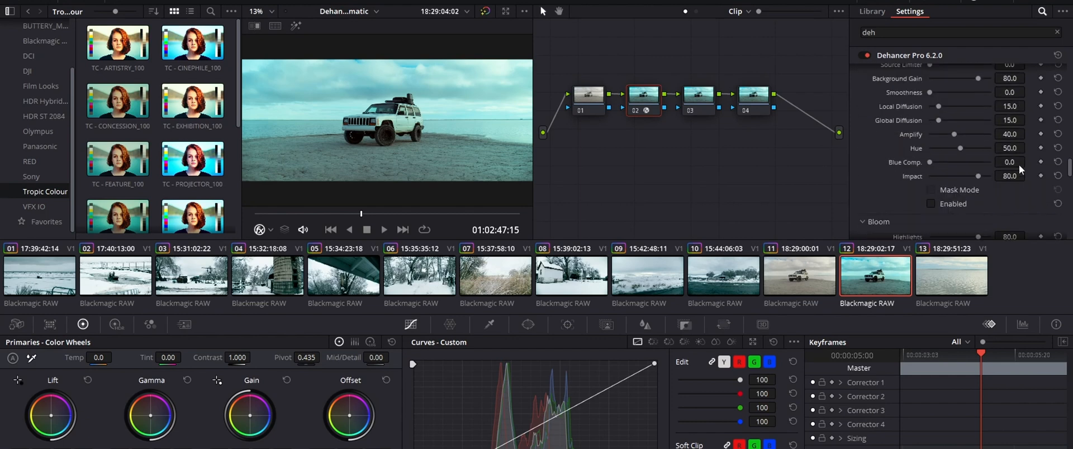
pyautogui.scroll(3, 1018, 165)
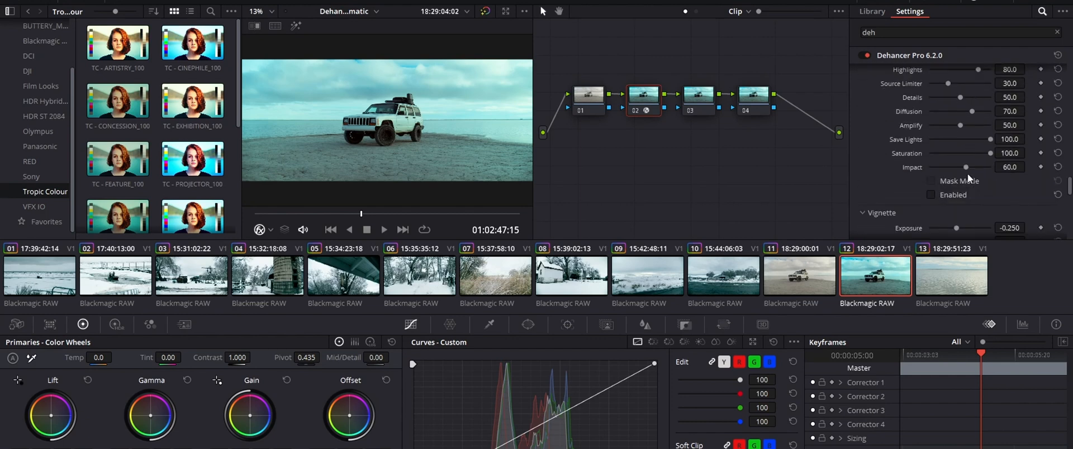
pyautogui.scroll(10, 967, 176)
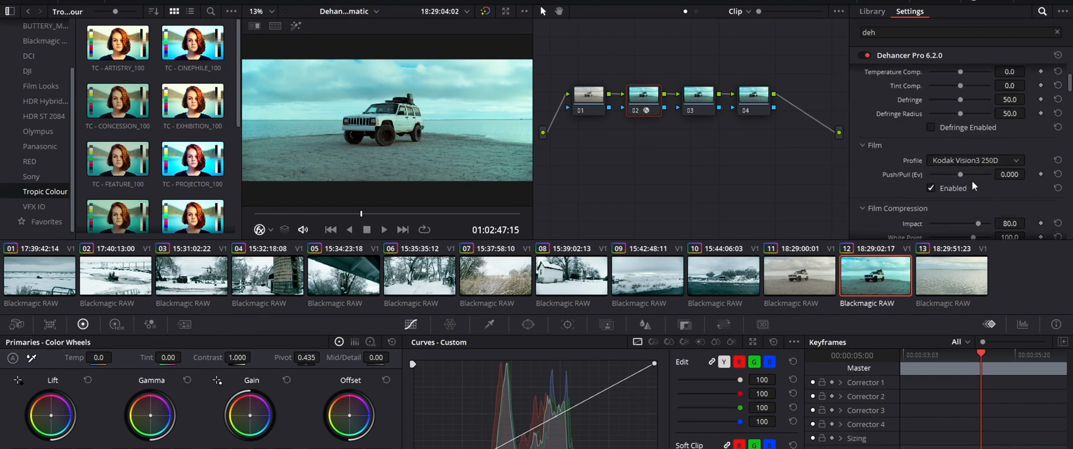
pyautogui.scroll(-5, 973, 182)
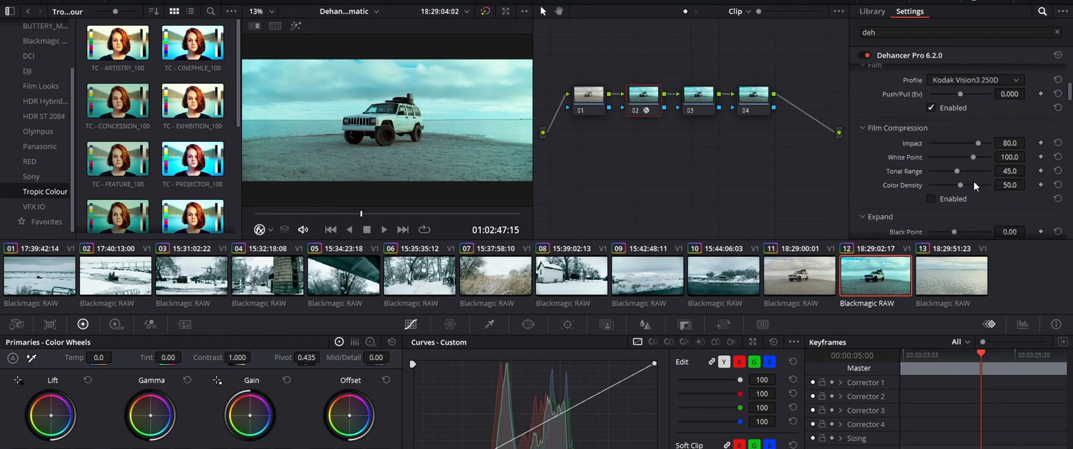
pyautogui.click(1021, 117)
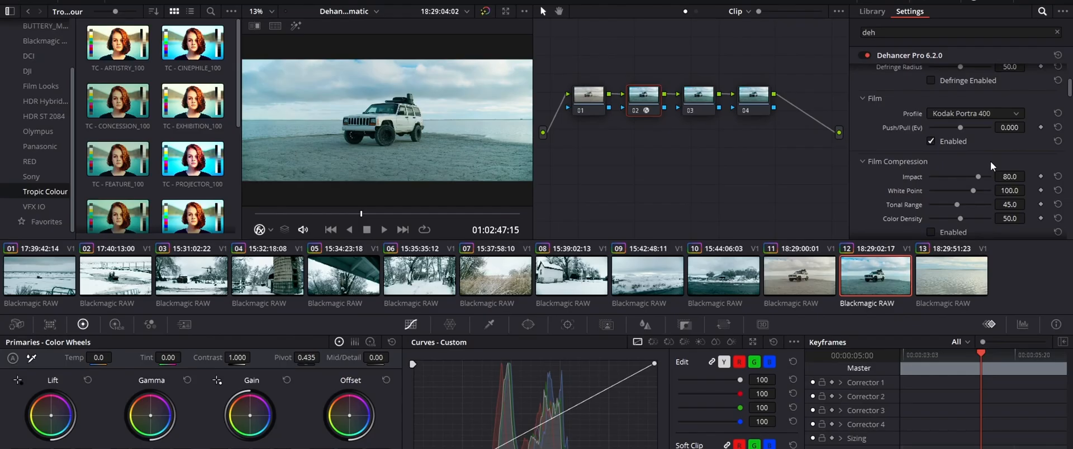
# - Try the Lomochrome Metropolis XR 100-400 film profile in Dehancer on the Jeep clip
pyautogui.click(986, 112)
pyautogui.click(986, 112)
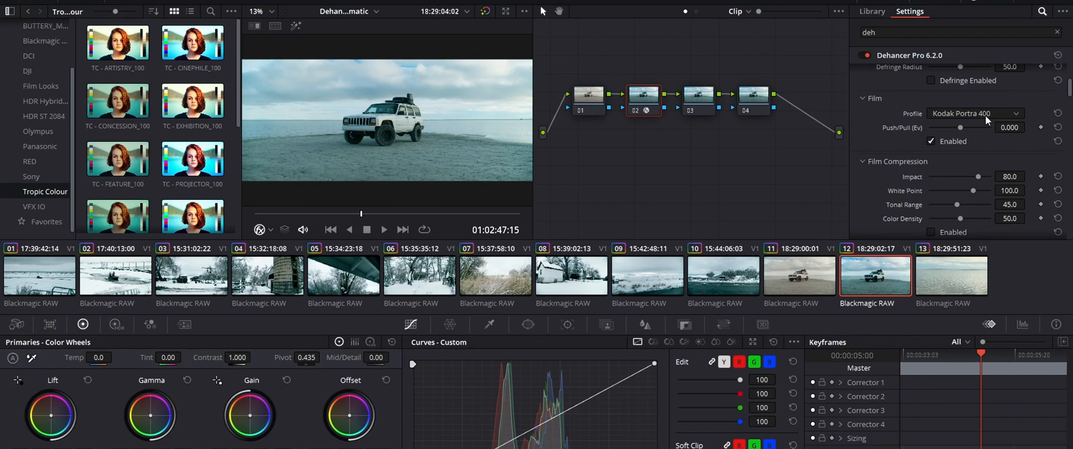
pyautogui.click(984, 116)
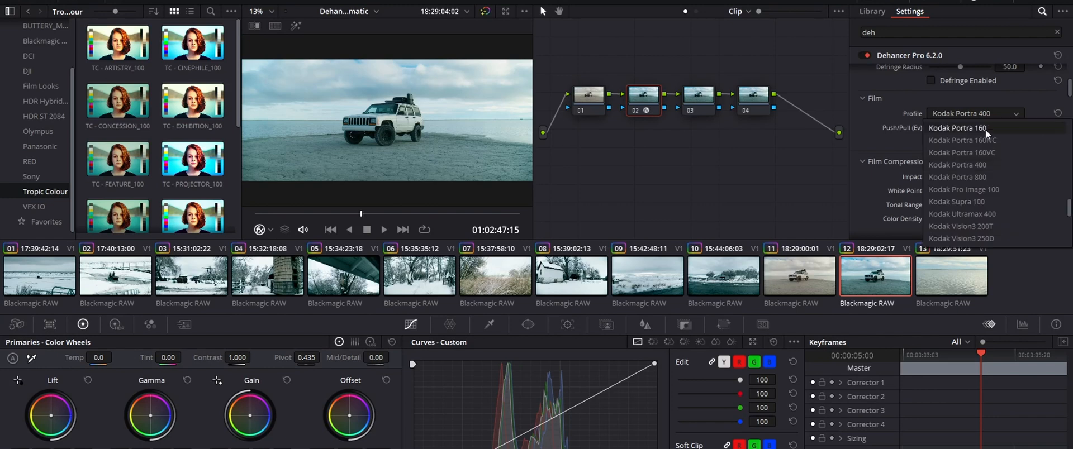
pyautogui.scroll(2, 992, 155)
pyautogui.scroll(10, 993, 164)
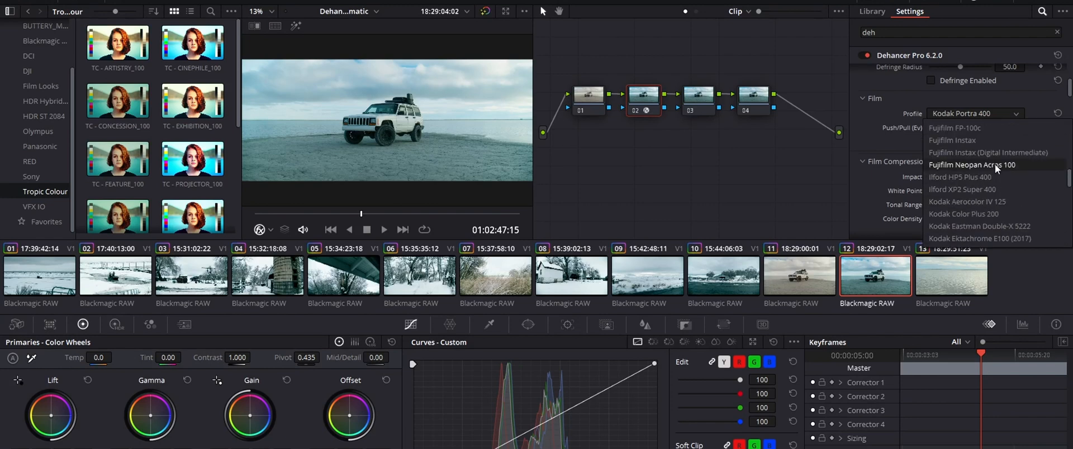
pyautogui.scroll(-15, 994, 164)
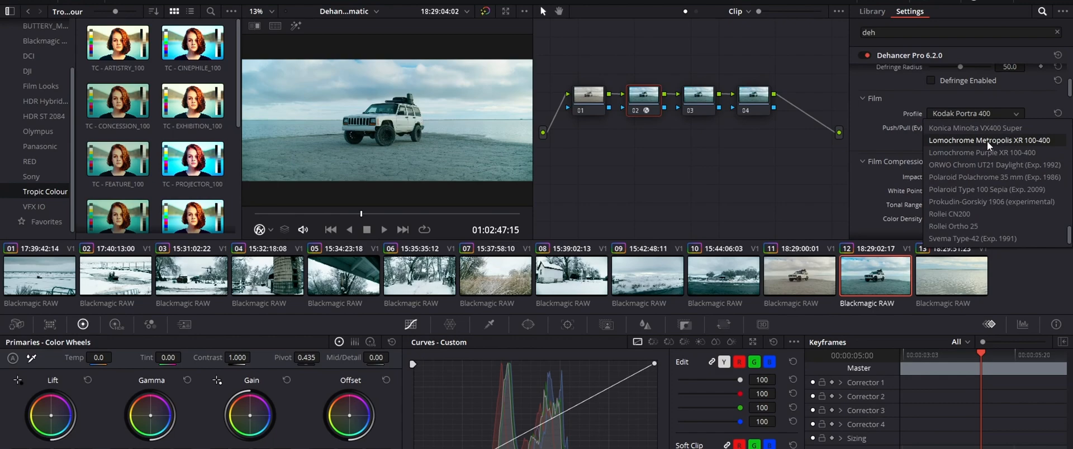
pyautogui.click(986, 142)
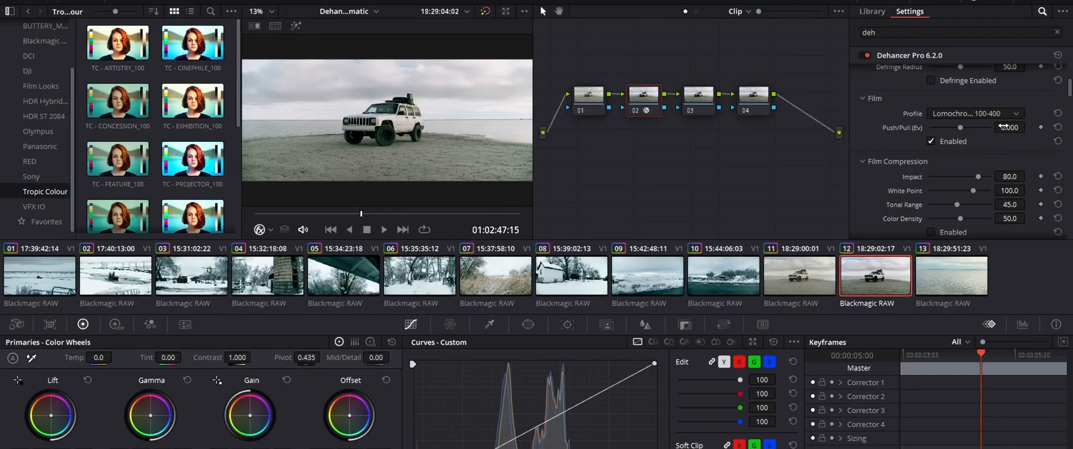
# - Set Dehancer's Film profile to Kodak Vision3 50D and preview the Jeep clip full screen
pyautogui.click(1006, 115)
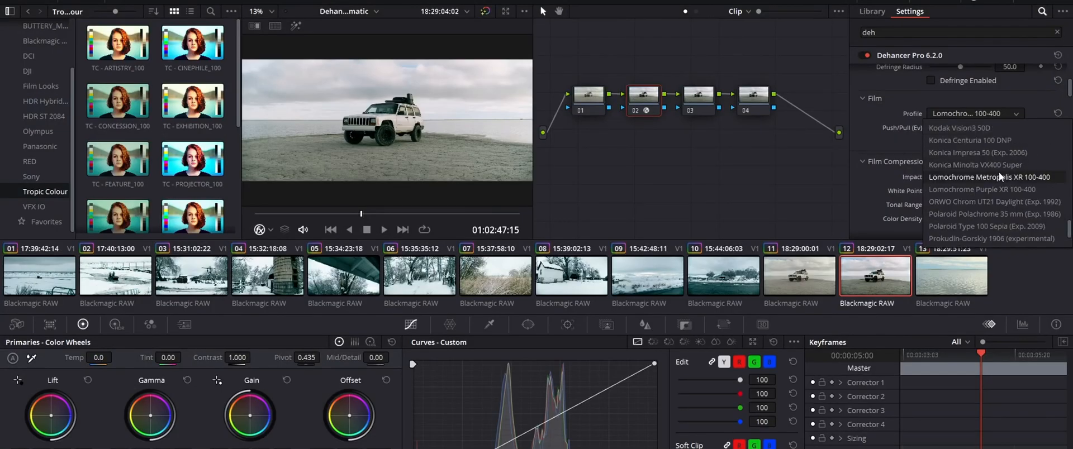
pyautogui.click(1004, 128)
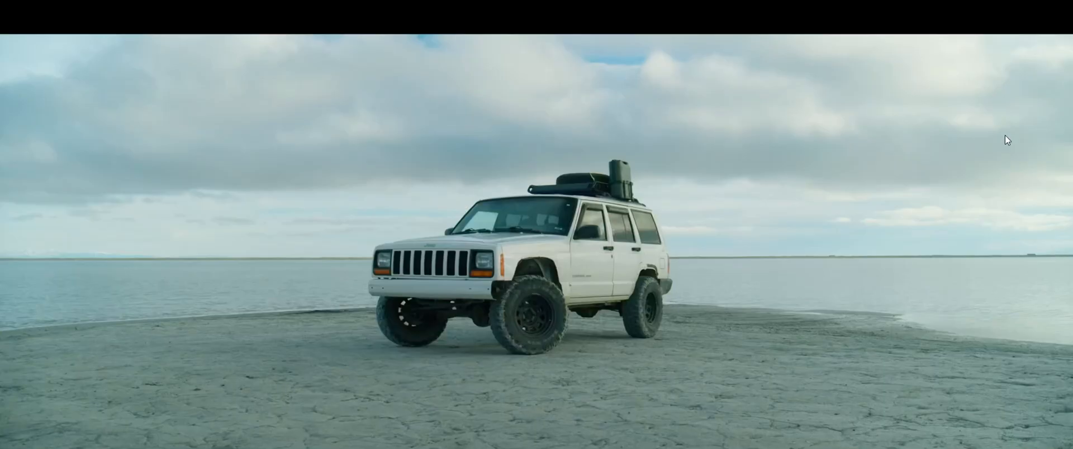
pyautogui.press('Escape')
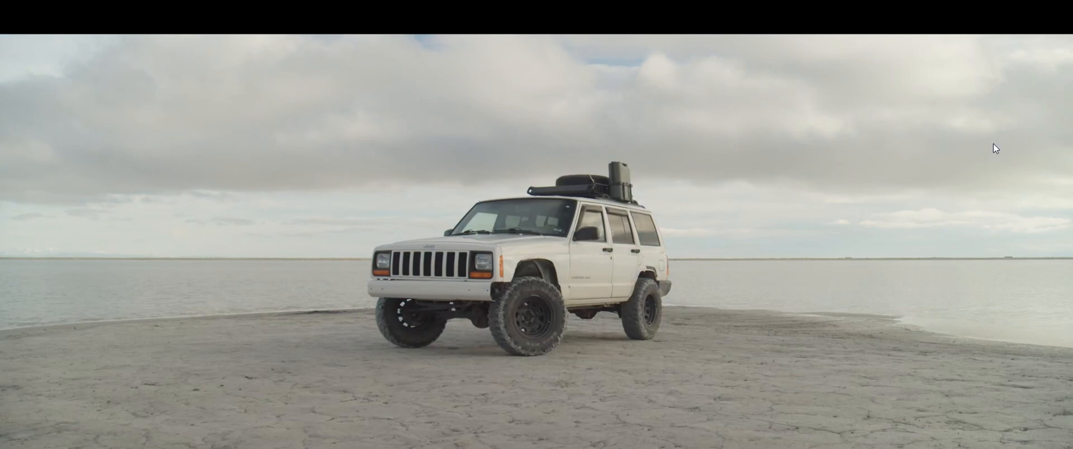
pyautogui.press('Escape')
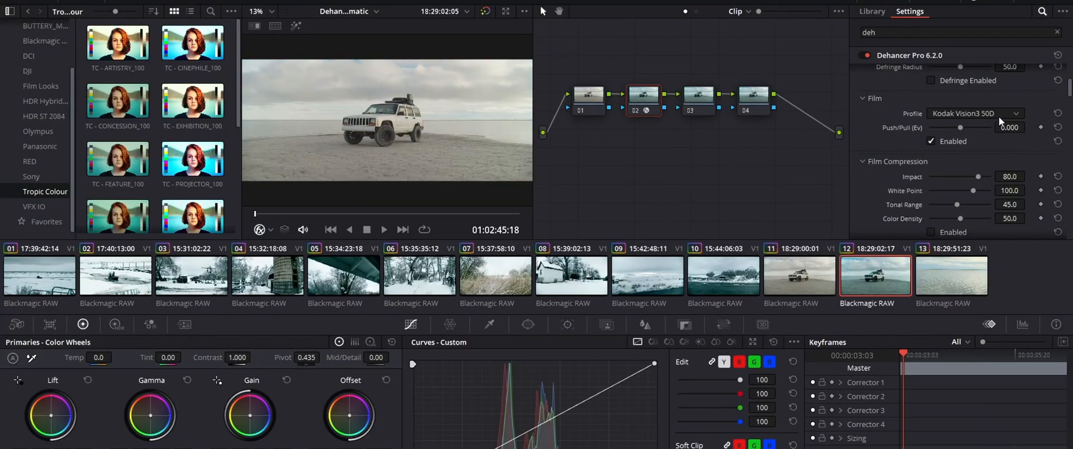
pyautogui.click(998, 116)
pyautogui.click(994, 156)
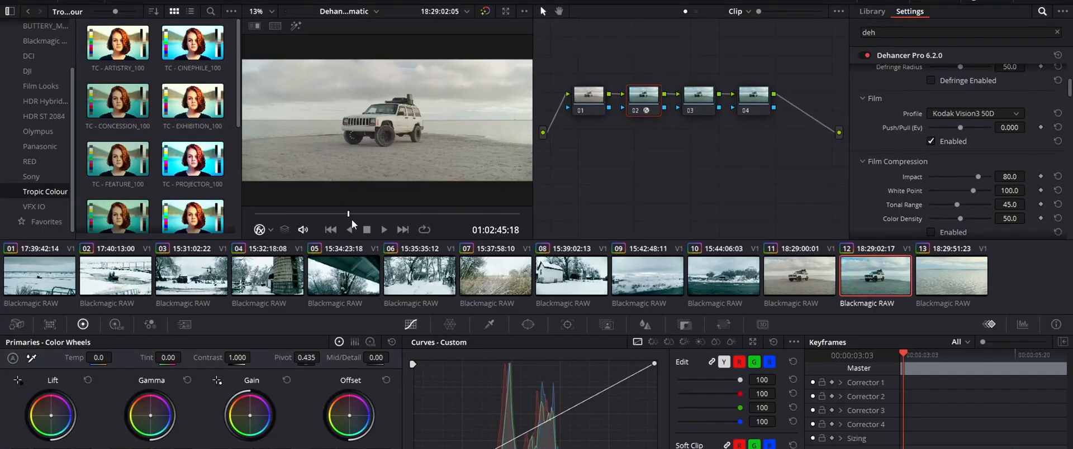
pyautogui.moveTo(351, 219); pyautogui.dragTo(253, 212)
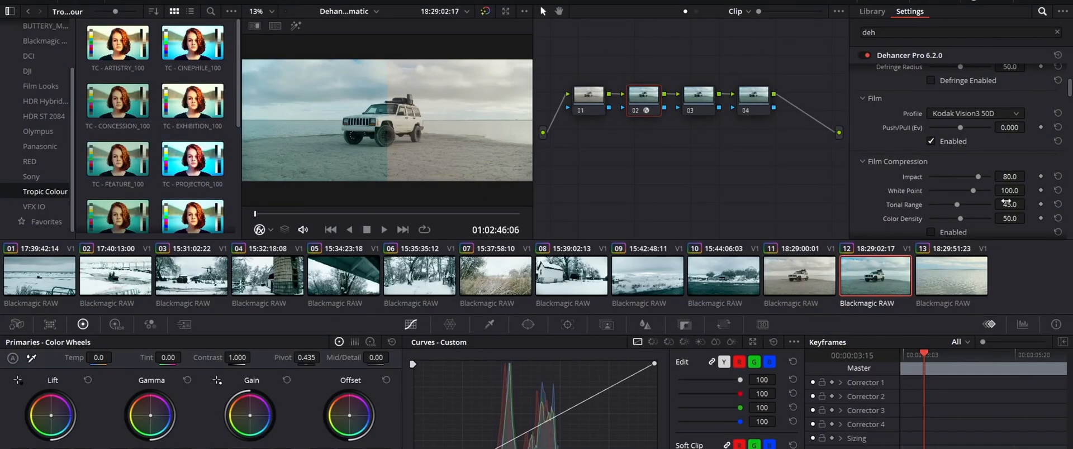
# - Try a warmer Temperature Comp. of 26.6 and a different Tint Comp. in Dehancer's Input section, resetting both to 0
pyautogui.scroll(4, 932, 158)
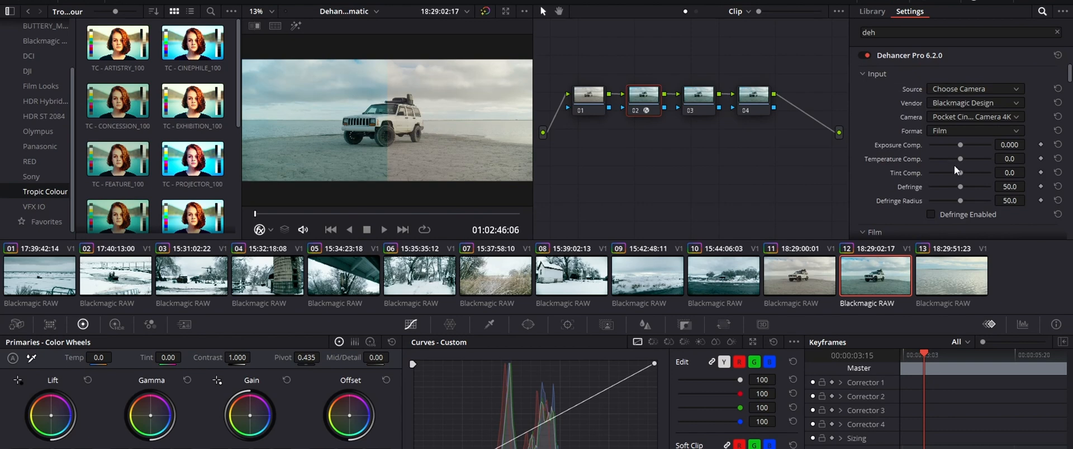
pyautogui.moveTo(958, 159); pyautogui.dragTo(968, 162)
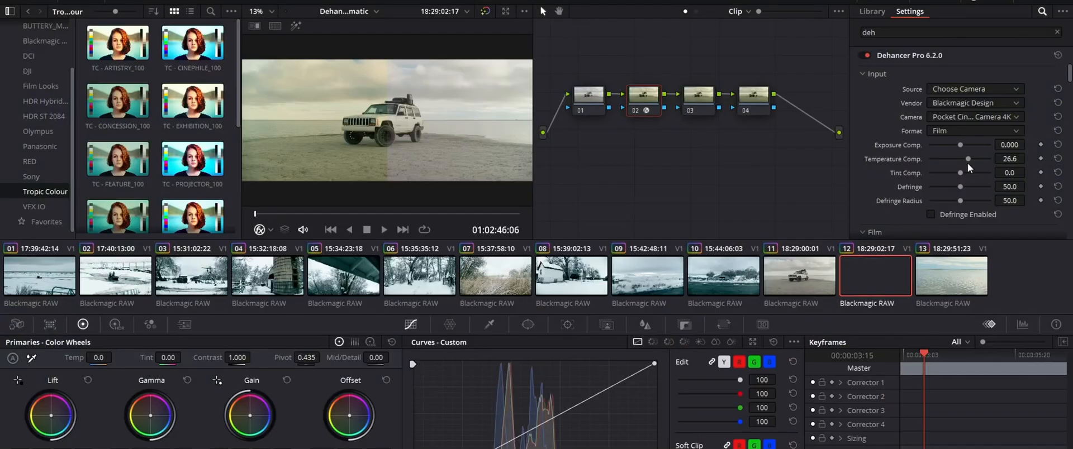
pyautogui.moveTo(967, 163)
pyautogui.mouseDown()
pyautogui.moveTo(971, 175)
pyautogui.moveTo(957, 174)
pyautogui.mouseUp()
pyautogui.click(1058, 172)
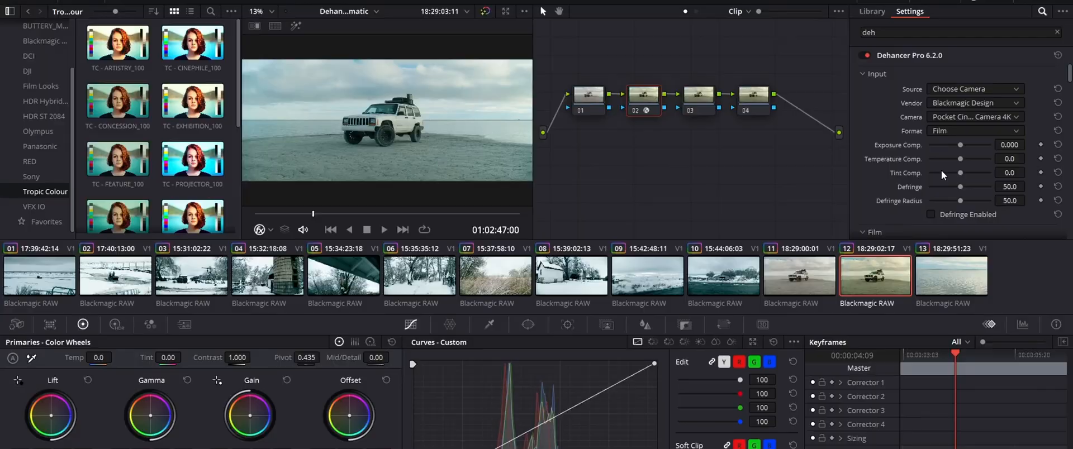
pyautogui.click(1058, 159)
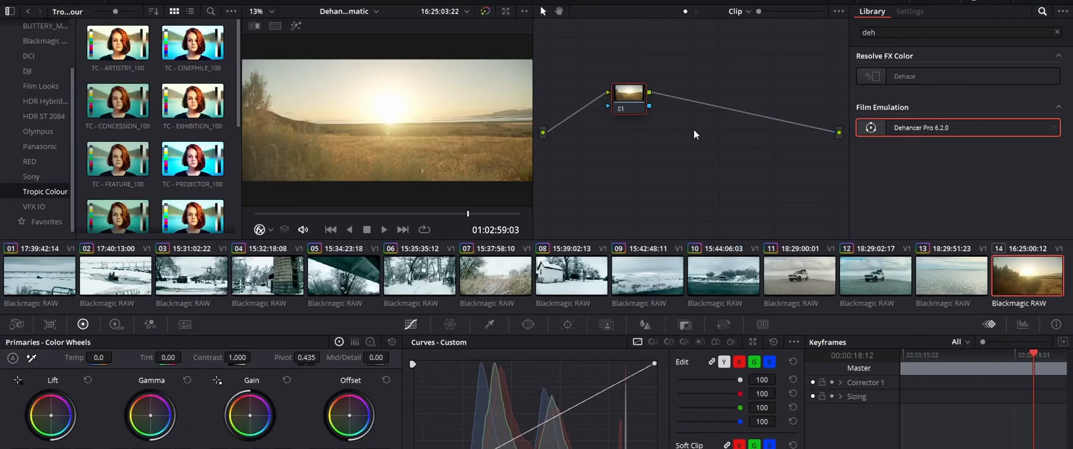
# - Add two serial nodes to the sunset clip 14 and apply Dehancer Pro to node 02
pyautogui.moveTo(619, 95); pyautogui.dragTo(601, 95)
pyautogui.hotkey('alt', 's')
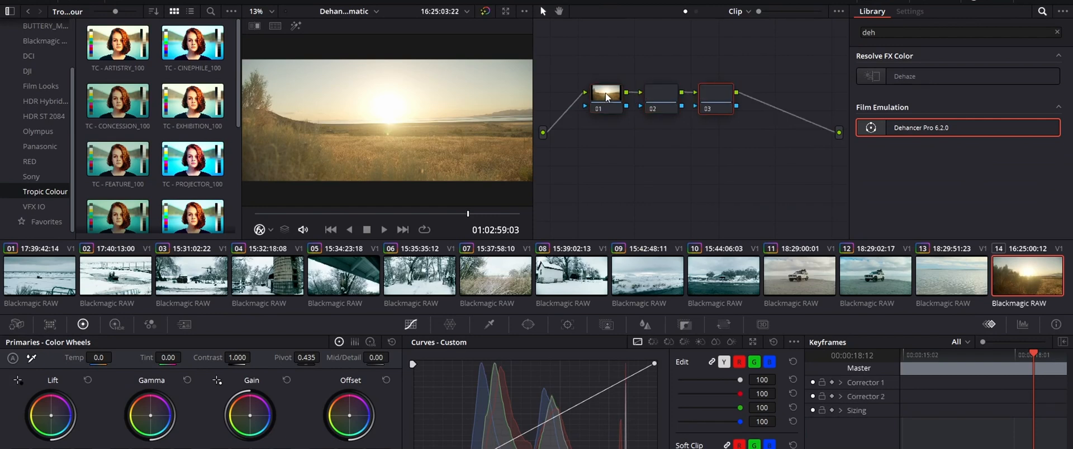
pyautogui.hotkey('alt', 's')
pyautogui.moveTo(895, 124); pyautogui.dragTo(649, 96)
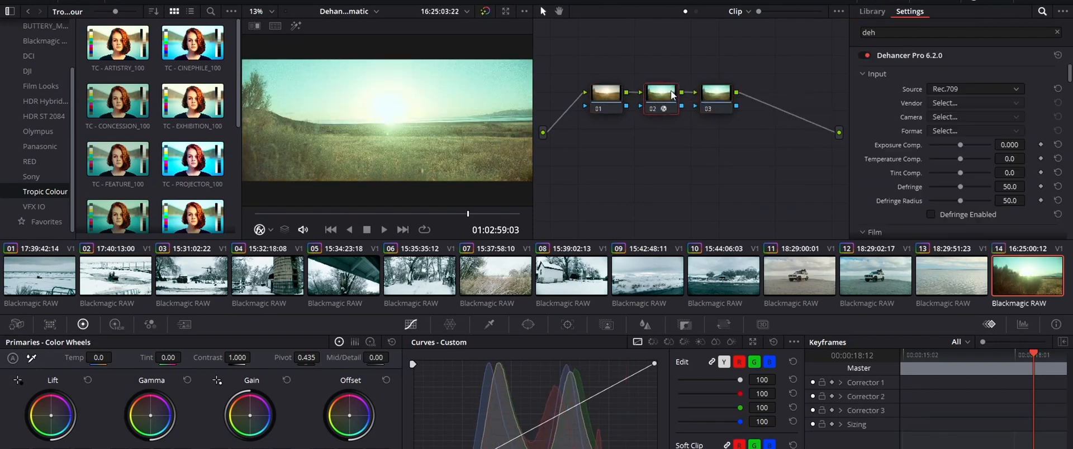
# - Set Dehancer's input source to Choose Camera and select the sunset clip's camera vendor, model and format
pyautogui.click(957, 88)
pyautogui.click(992, 185)
pyautogui.click(977, 103)
pyautogui.click(976, 154)
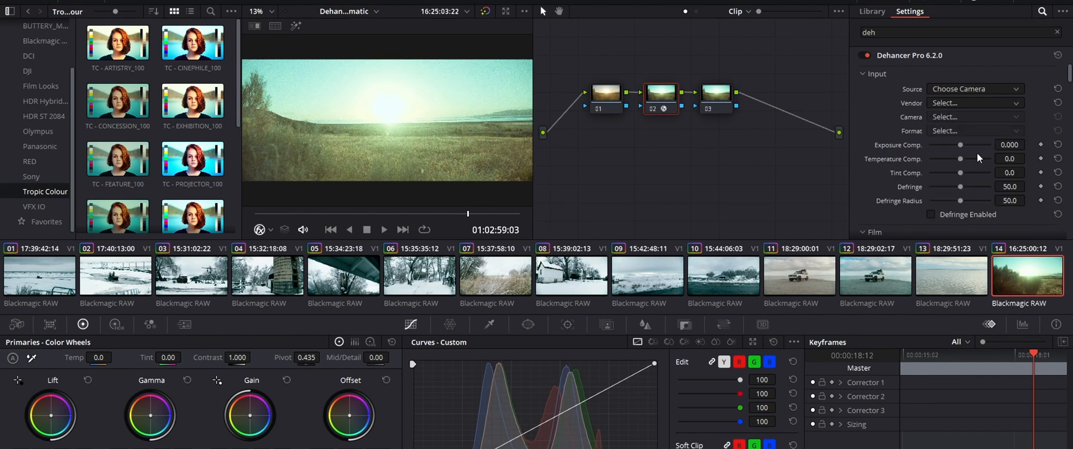
pyautogui.click(974, 116)
pyautogui.click(977, 143)
pyautogui.click(973, 129)
pyautogui.click(977, 150)
# - Set the sunset clip's Dehancer Film profile to Kodak Vision3 50D
pyautogui.click(916, 124)
pyautogui.scroll(-1, 914, 126)
pyautogui.click(977, 125)
pyautogui.scroll(-4, 914, 116)
pyautogui.click(970, 79)
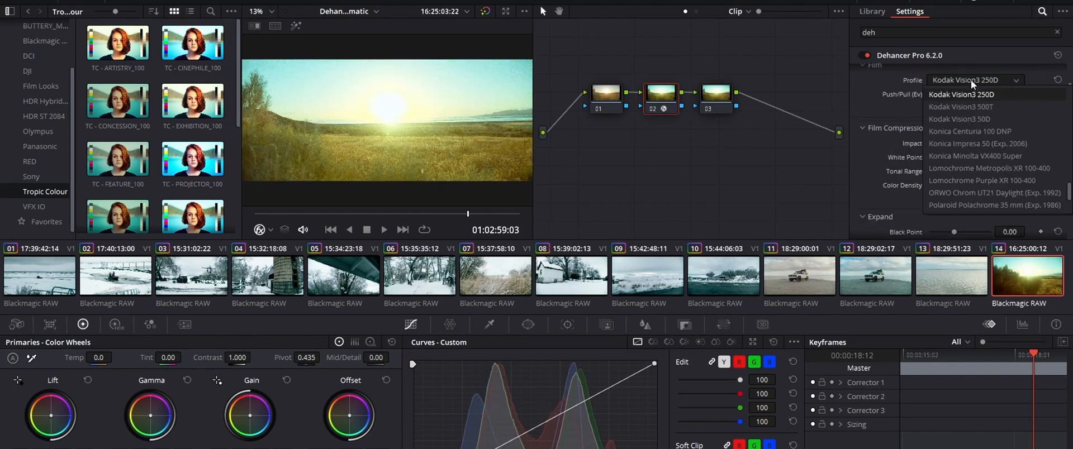
pyautogui.click(983, 119)
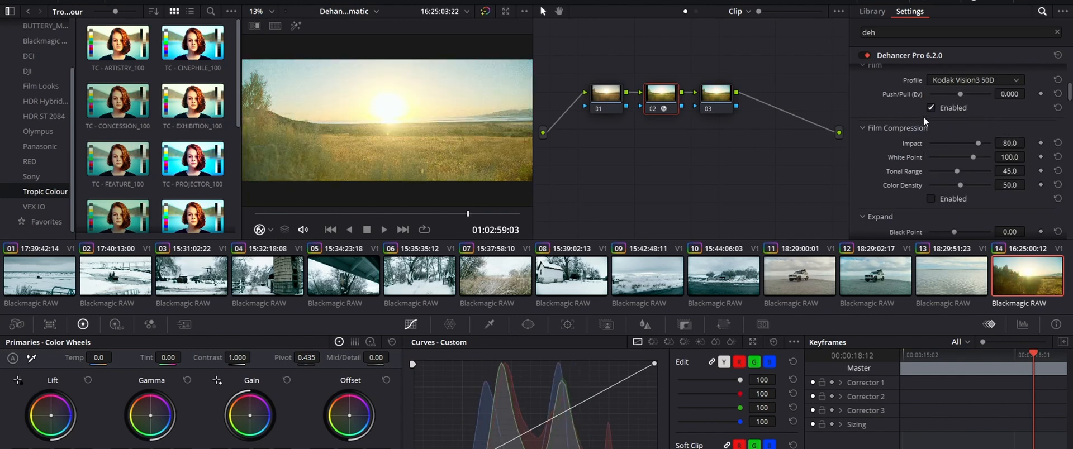
# - Set the sunset clip's Dehancer Print profile to Kodak Endura Glossy Paper
pyautogui.scroll(-1, 906, 120)
pyautogui.scroll(-4, 906, 120)
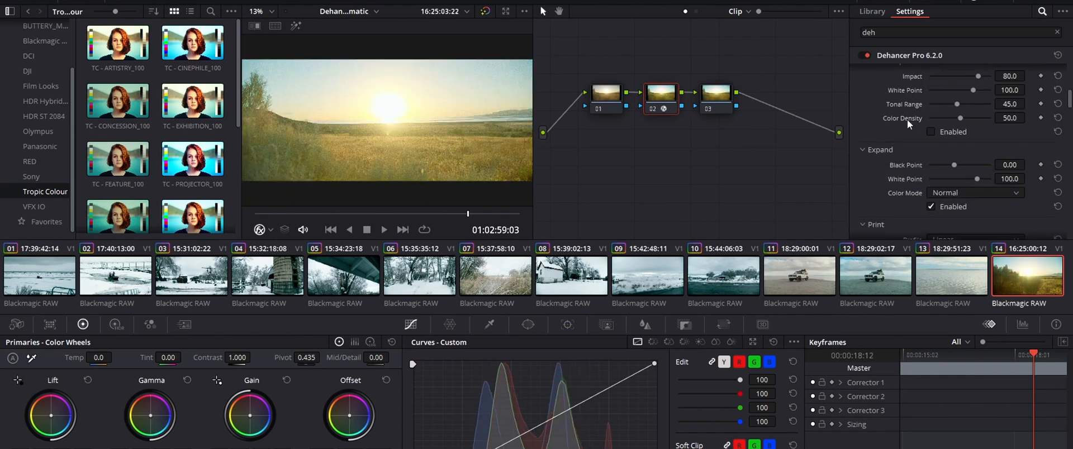
pyautogui.click(975, 139)
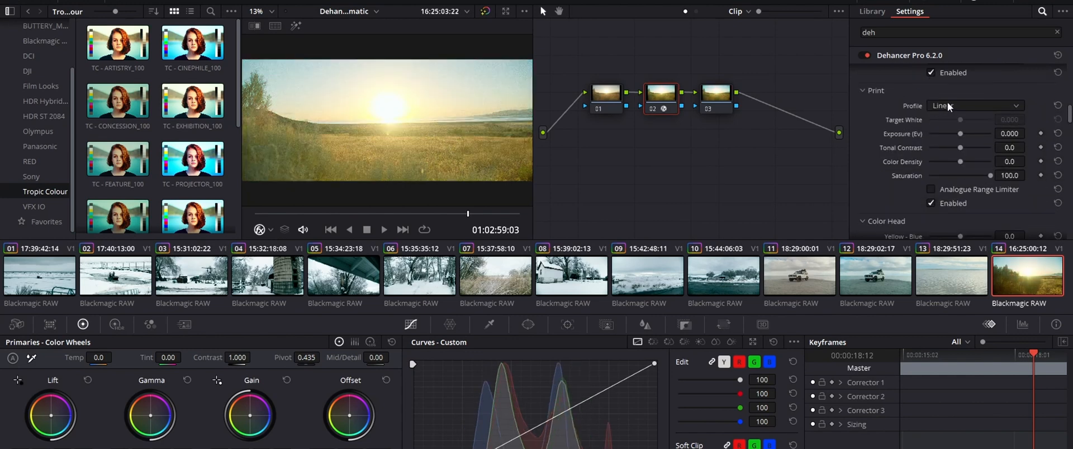
pyautogui.click(961, 169)
# - Turn off Dehancer's Film Grain on the sunset clip
pyautogui.scroll(-3, 906, 125)
pyautogui.scroll(-8, 907, 125)
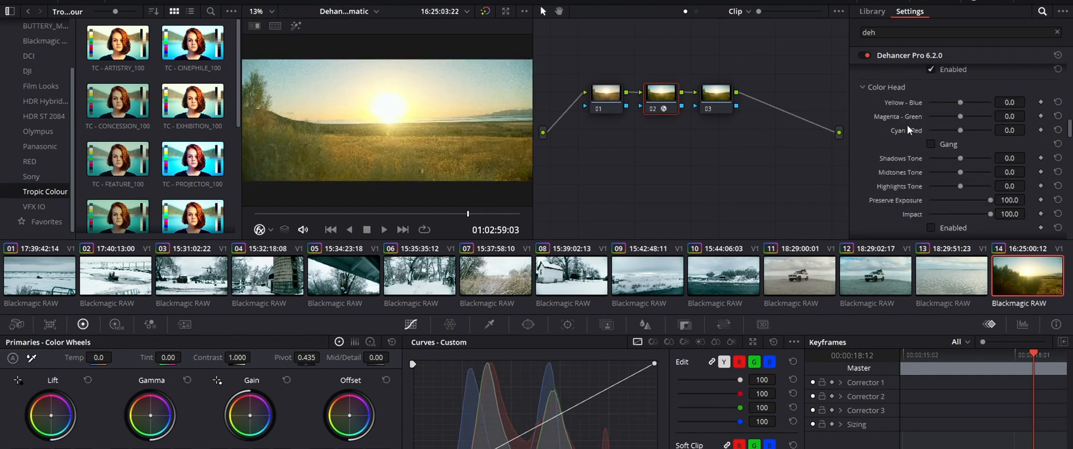
pyautogui.click(930, 152)
pyautogui.scroll(5, 903, 131)
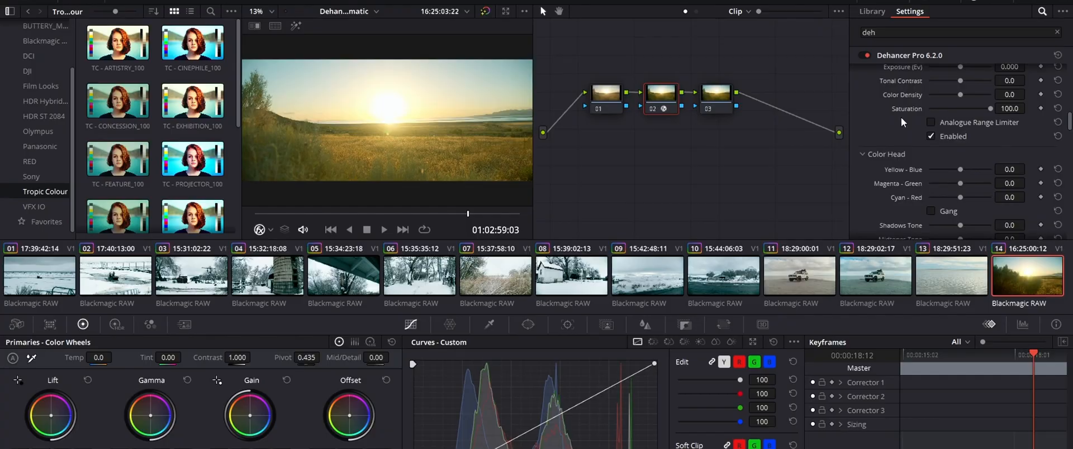
# - Preview the sunset clip full screen and shift Dehancer's input Tint Comp. toward magenta
pyautogui.hotkey('ctrl', 'f')
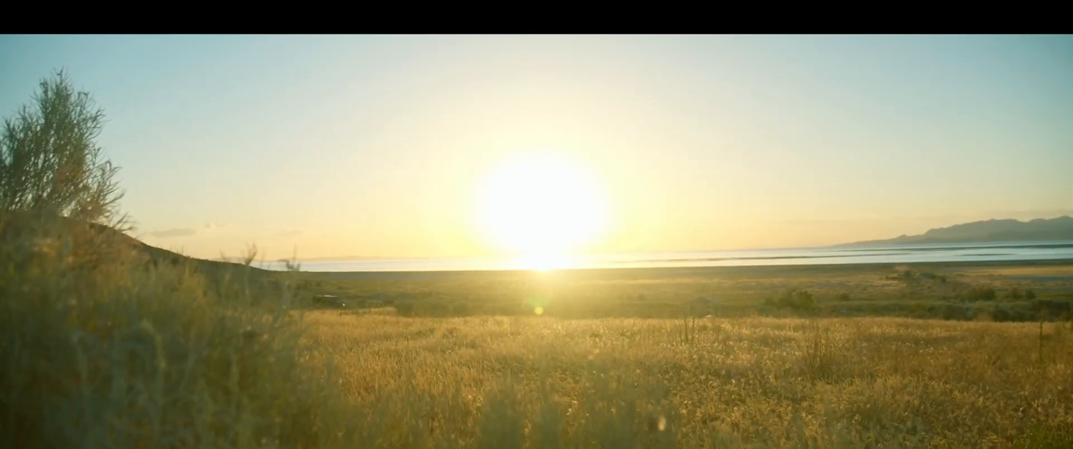
pyautogui.hotkey('ctrl', 'f')
pyautogui.moveTo(959, 173); pyautogui.dragTo(971, 176)
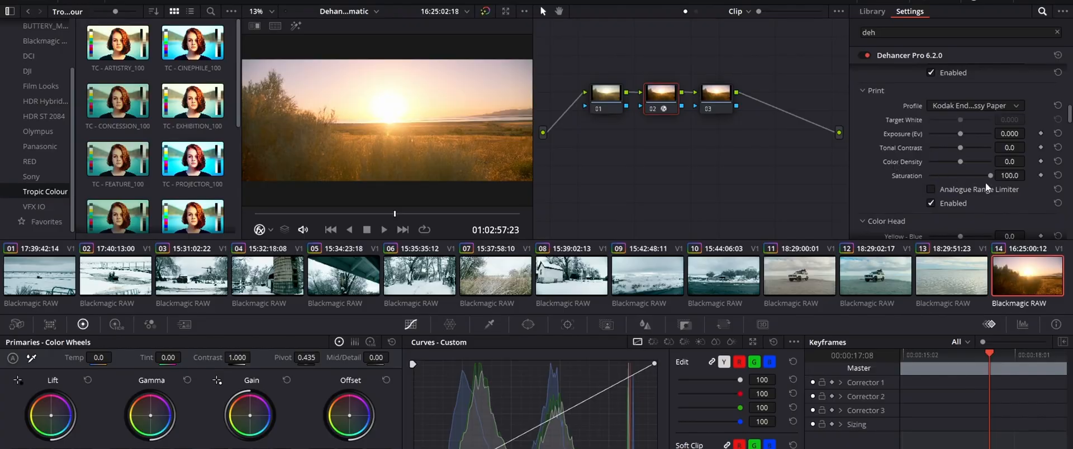
# - Try lower Print saturation values, including 75.3 and 86.3, restoring saturation to 100
pyautogui.moveTo(989, 176); pyautogui.dragTo(881, 189)
pyautogui.moveTo(969, 196)
pyautogui.mouseDown()
pyautogui.moveTo(1028, 196)
pyautogui.moveTo(950, 196)
pyautogui.moveTo(975, 206)
pyautogui.mouseUp()
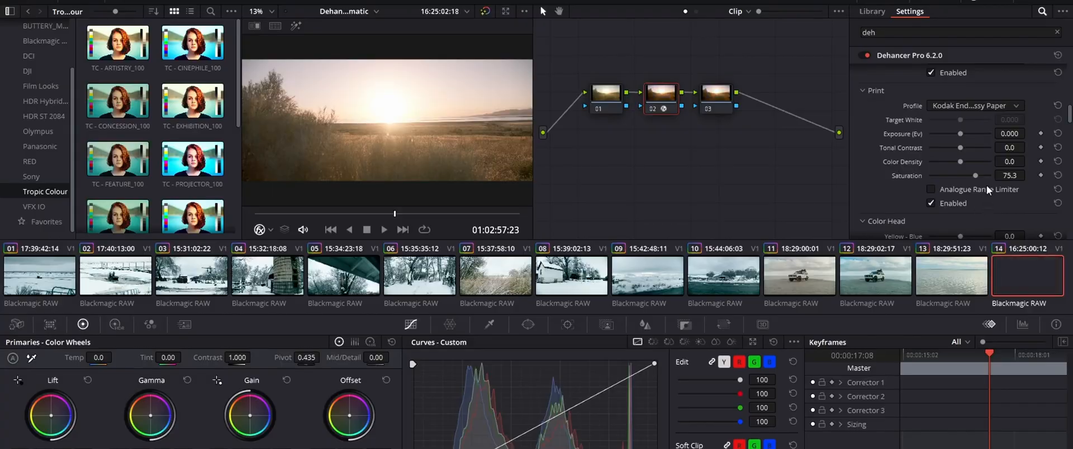
pyautogui.moveTo(987, 185); pyautogui.dragTo(984, 177)
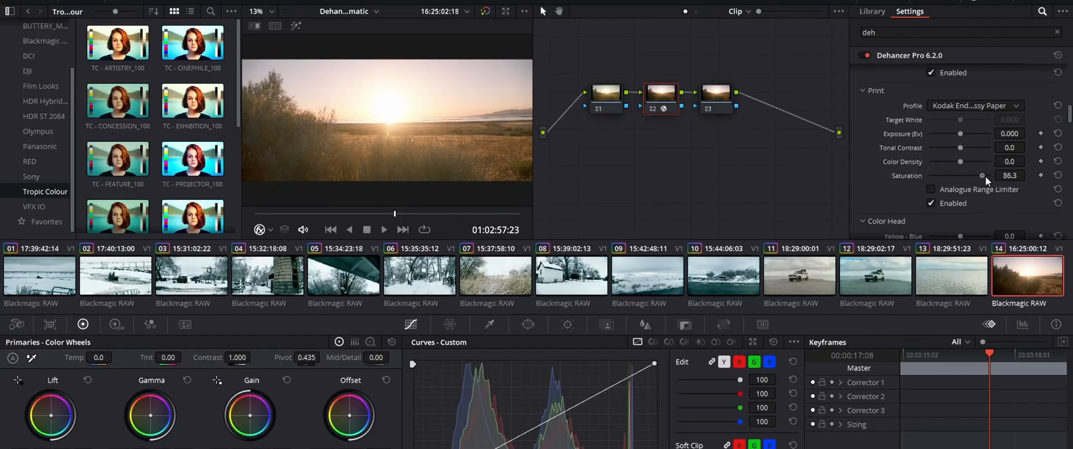
pyautogui.hotkey('ctrl', 'f')
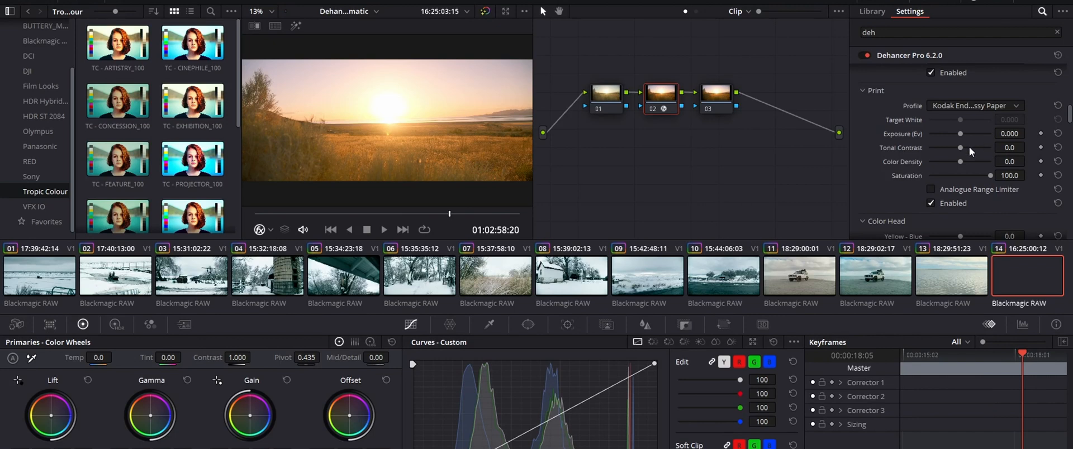
# - Adjust the Print tonal contrast and preview the sunset clip full screen
pyautogui.moveTo(969, 148)
pyautogui.mouseDown()
pyautogui.moveTo(977, 154)
pyautogui.moveTo(966, 154)
pyautogui.mouseUp()
pyautogui.hotkey('ctrl', 'f')
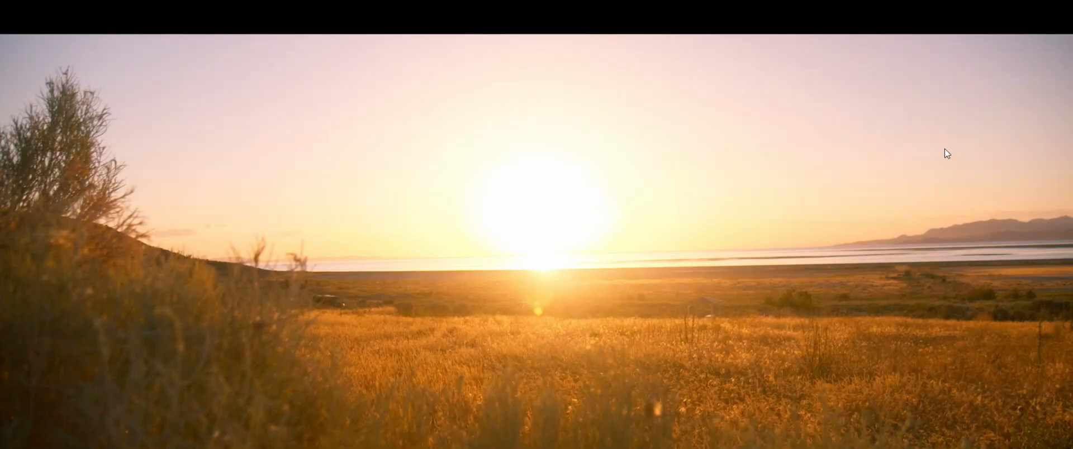
pyautogui.hotkey('ctrl', 'f')
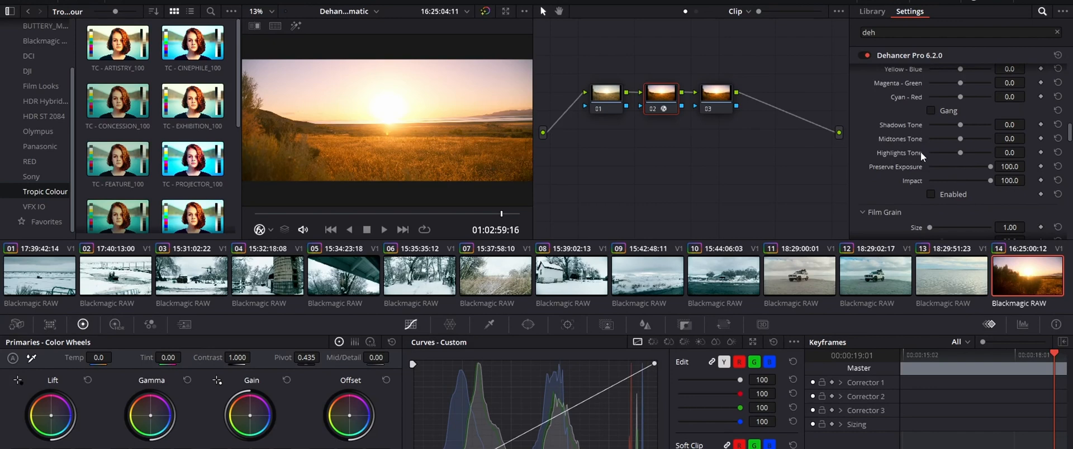
# - Turn on Dehancer's Film Grain and preview the grain full screen
pyautogui.scroll(-5, 920, 152)
pyautogui.click(930, 184)
pyautogui.hotkey('ctrl', 'f')
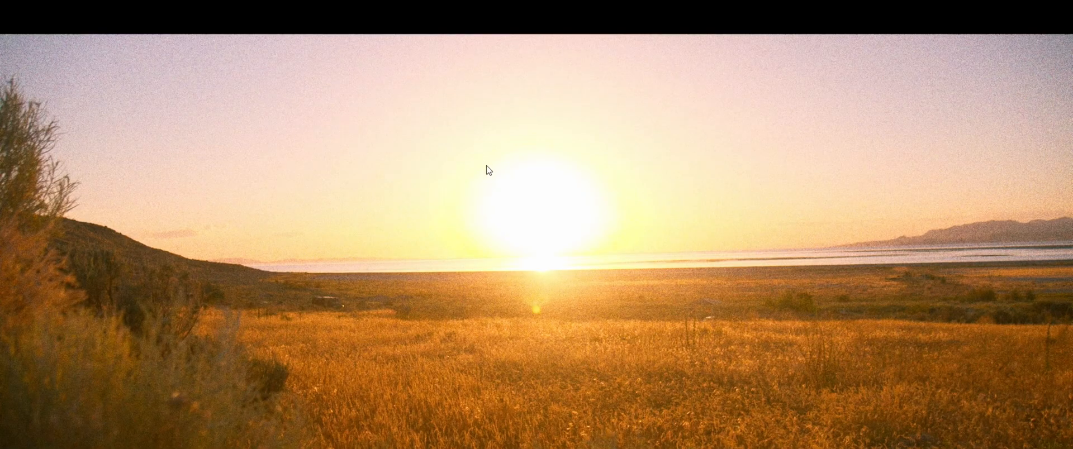
pyautogui.hotkey('ctrl', 'f')
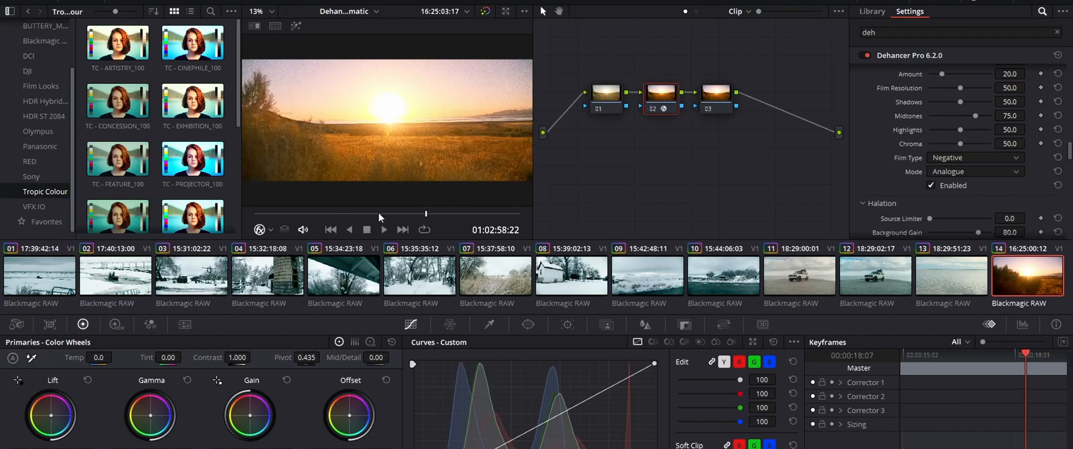
# - Set the Film Grain amount to 7.1 and its film resolution to 100
pyautogui.moveTo(412, 214); pyautogui.dragTo(343, 214)
pyautogui.scroll(2, 917, 135)
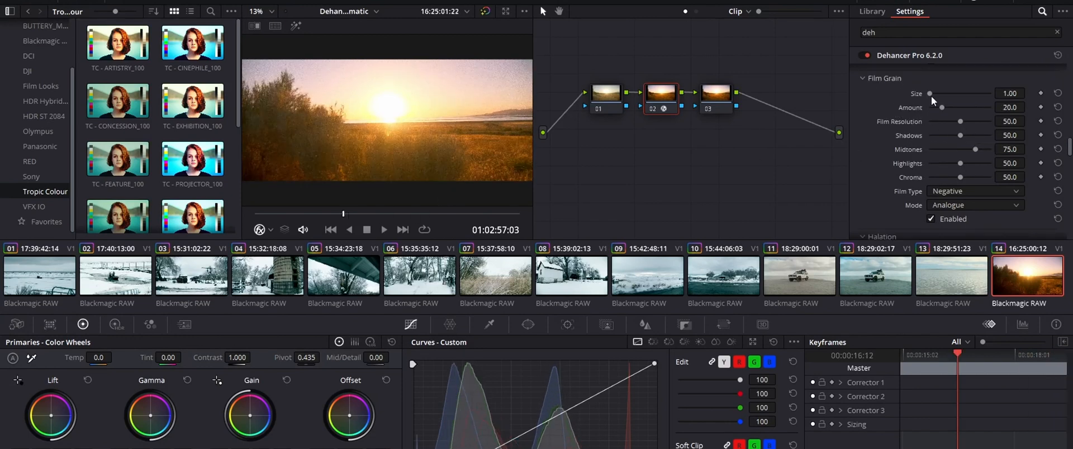
pyautogui.moveTo(1009, 107); pyautogui.dragTo(972, 107)
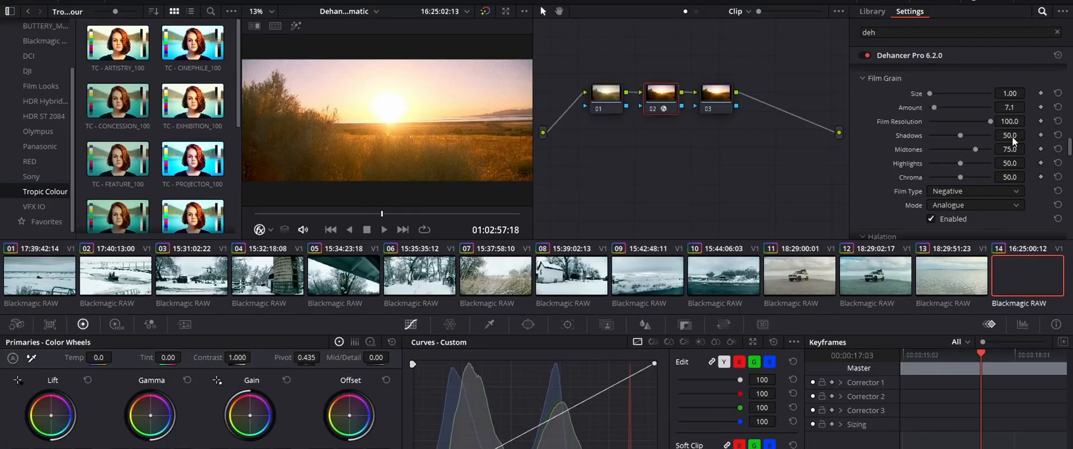
# - Set the Film Grain film resolution to 84.4 and check the grain full screen
pyautogui.click(981, 122)
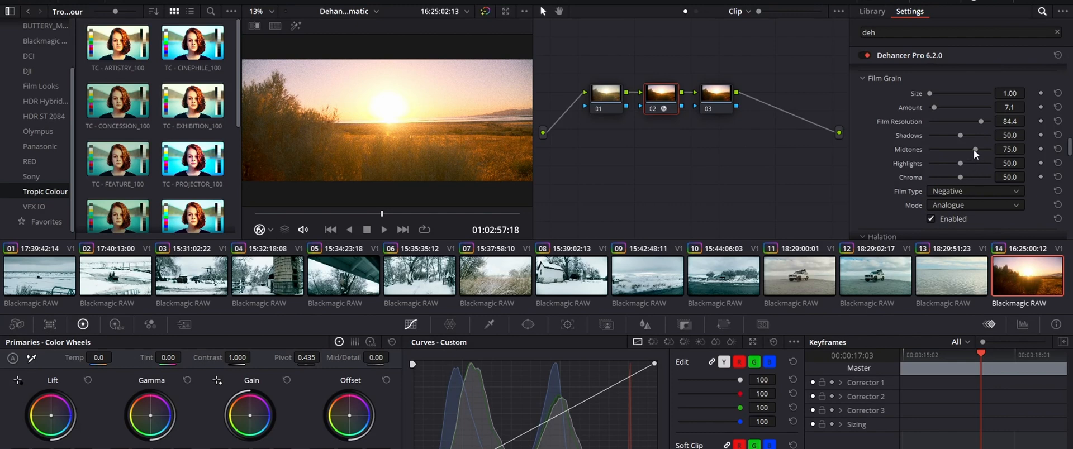
pyautogui.scroll(-1, 937, 138)
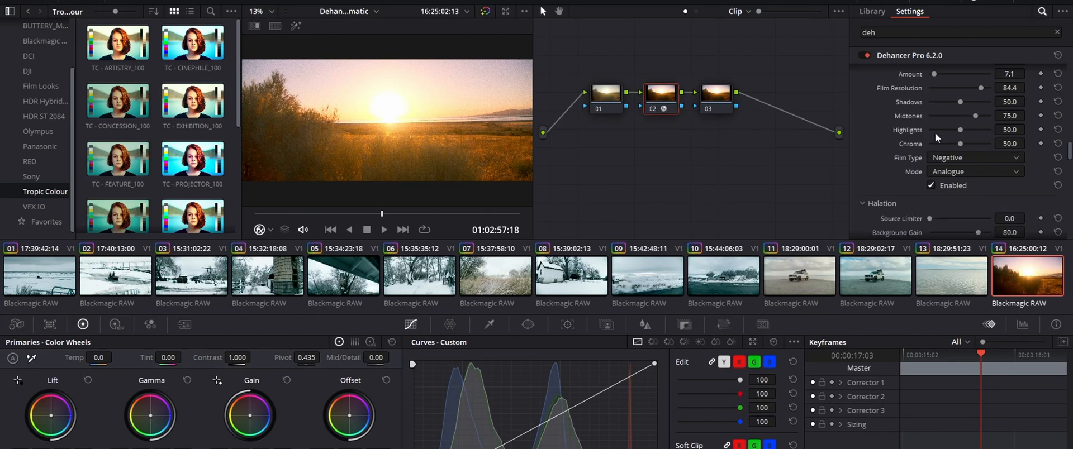
pyautogui.scroll(1, 961, 159)
pyautogui.moveTo(960, 94); pyautogui.dragTo(860, 104)
pyautogui.hotkey('ctrl', 'f')
pyautogui.hotkey('ctrl', 'f')
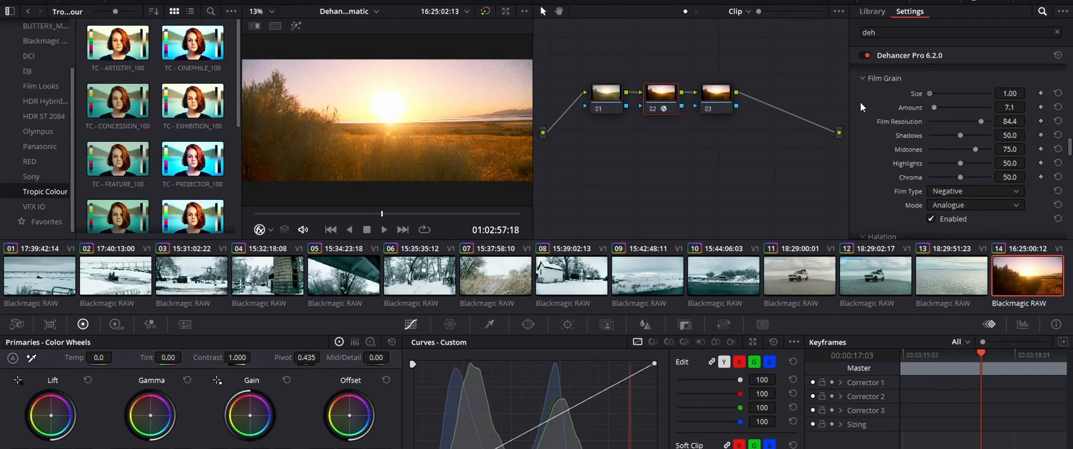
# - Play the graded sunset clip full screen to examine the grain in motion
pyautogui.moveTo(936, 135); pyautogui.dragTo(954, 149)
pyautogui.hotkey('ctrl', 'f')
pyautogui.press('space')
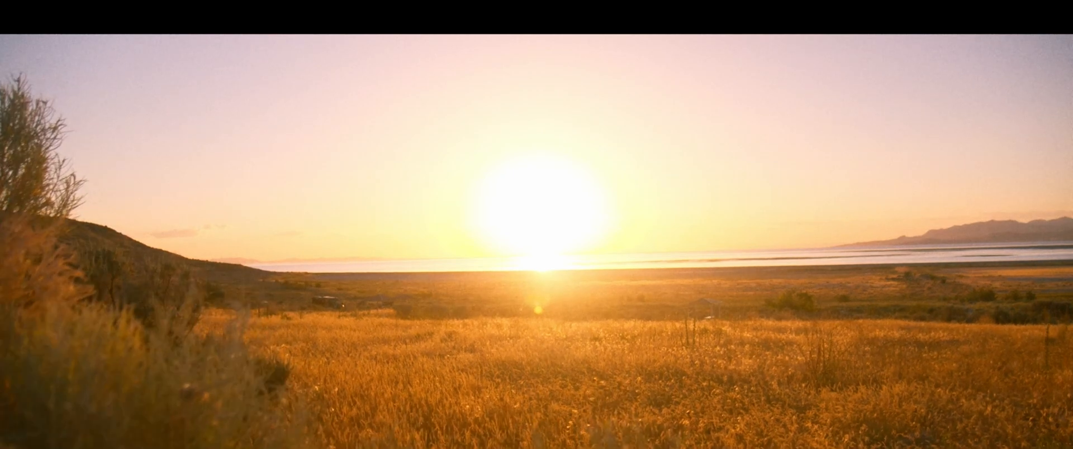
pyautogui.press('Escape')
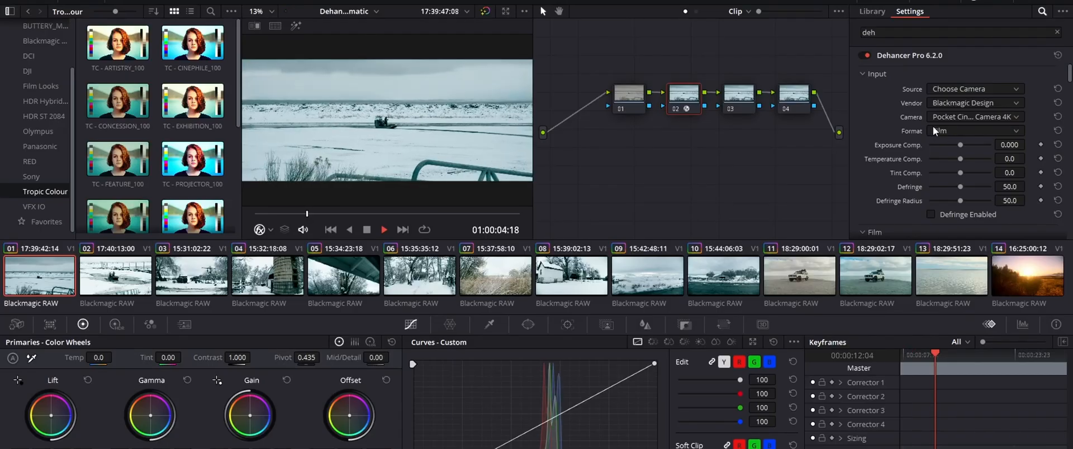
pyautogui.rightClick(682, 108)
pyautogui.click(713, 106)
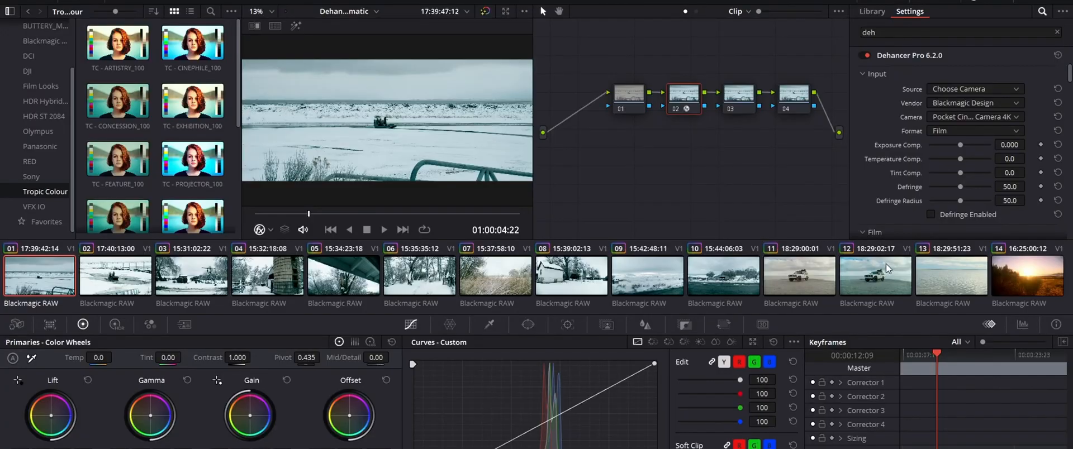
pyautogui.click(1035, 261)
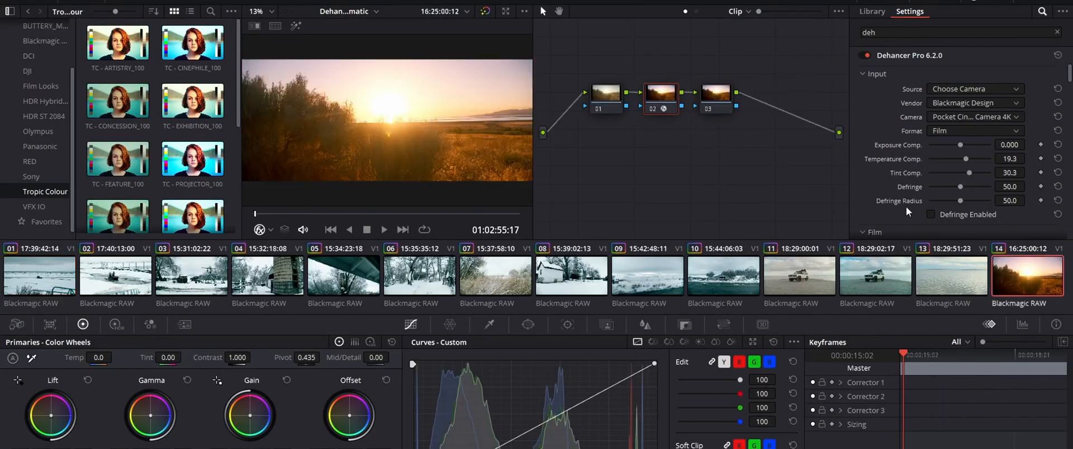
pyautogui.click(900, 272)
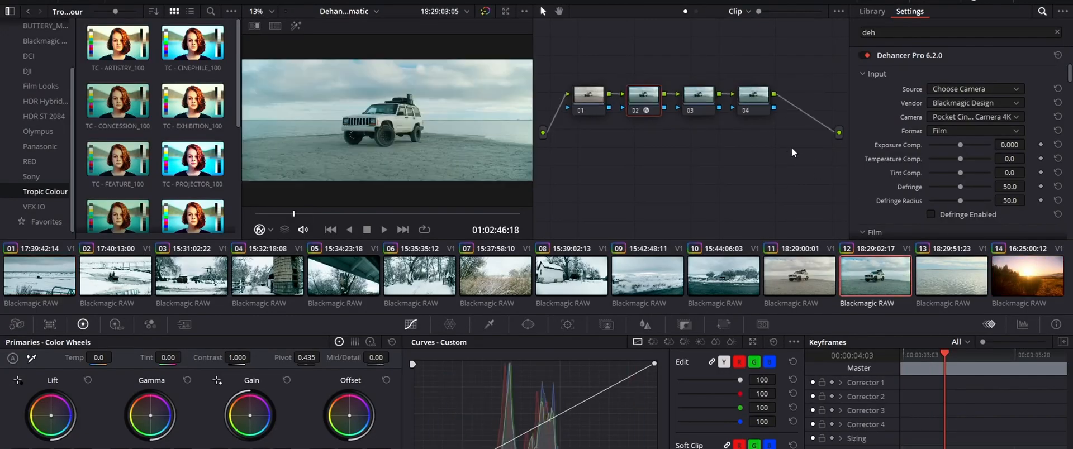
pyautogui.moveTo(783, 144); pyautogui.dragTo(530, 98)
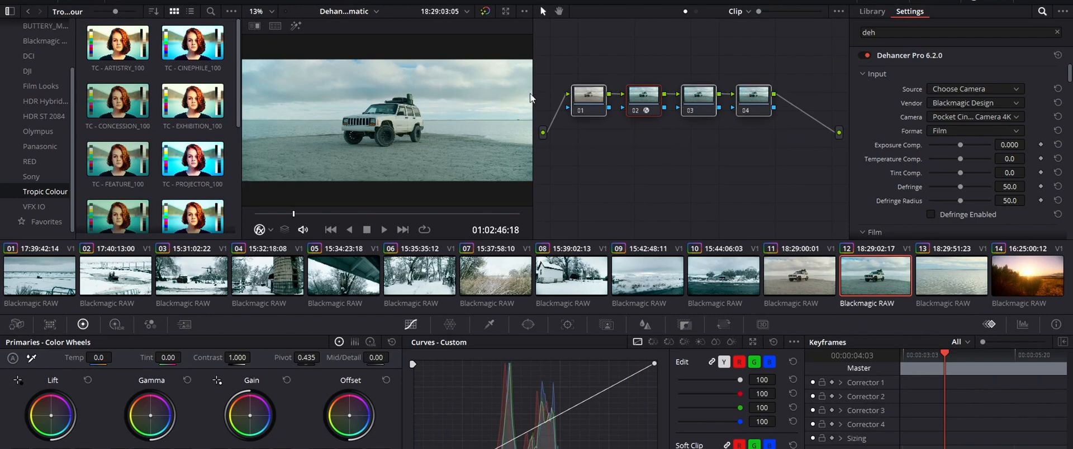
# - Strip the sunset clip's node graph down to a single Dehancer Pro node by removing the other nodes
pyautogui.click(1059, 274)
pyautogui.moveTo(714, 118); pyautogui.dragTo(664, 100)
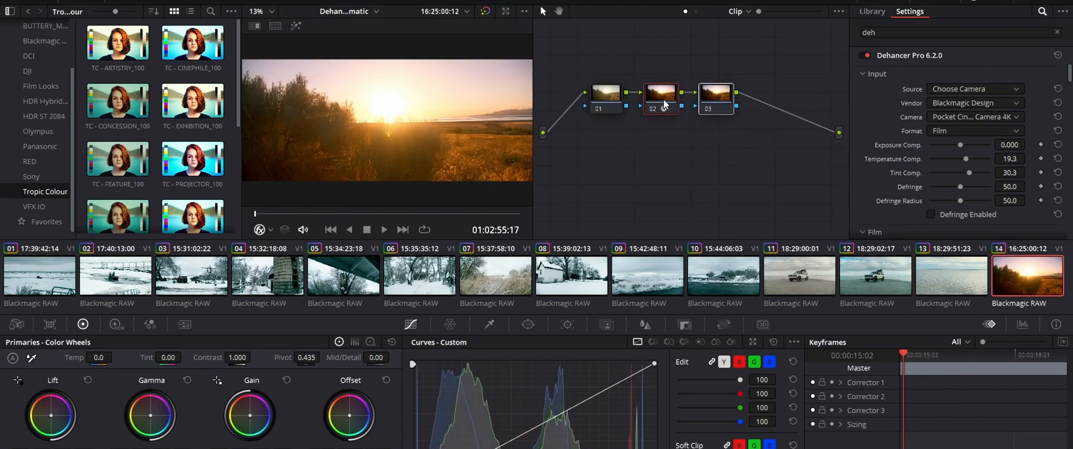
pyautogui.press('Delete')
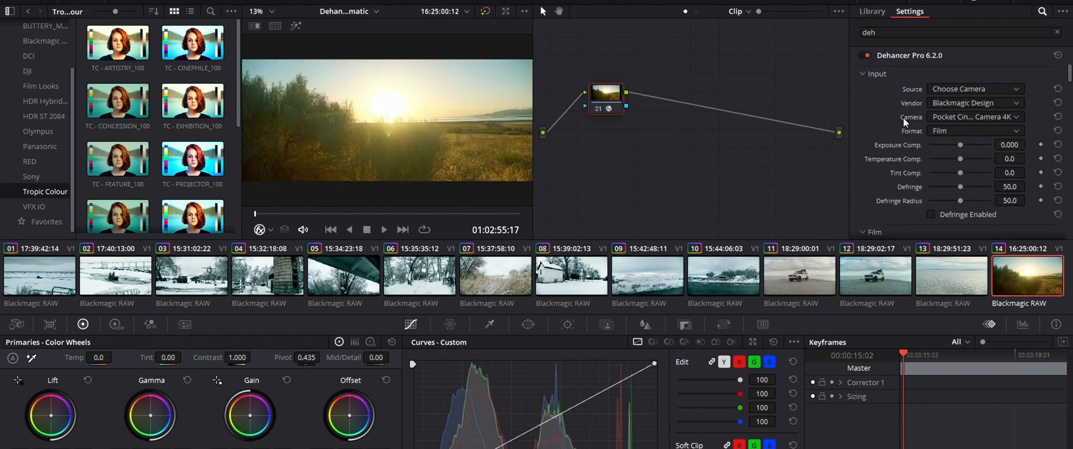
# - Change the sunset clip's Dehancer film profile to Kodak Vision3 250D partway through the clip
pyautogui.scroll(-3, 903, 126)
pyautogui.press('space')
pyautogui.press('space')
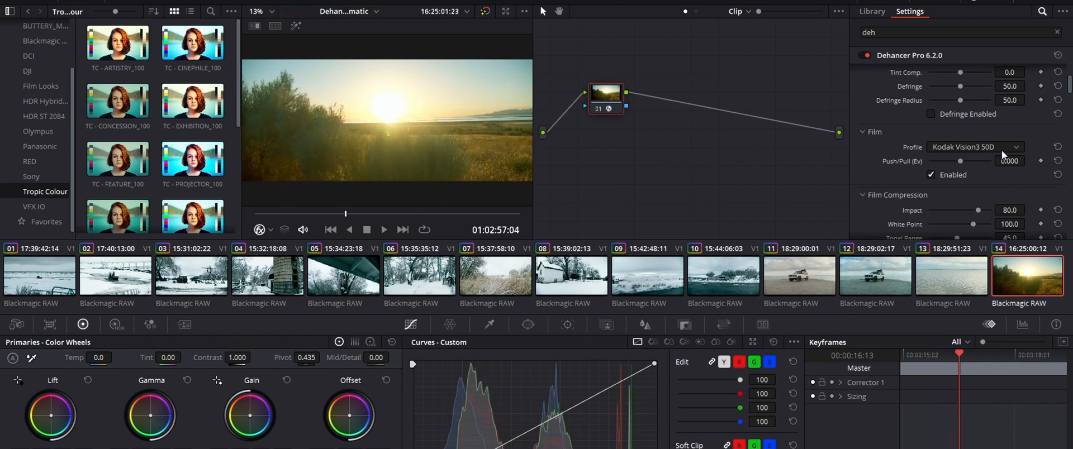
pyautogui.click(1000, 146)
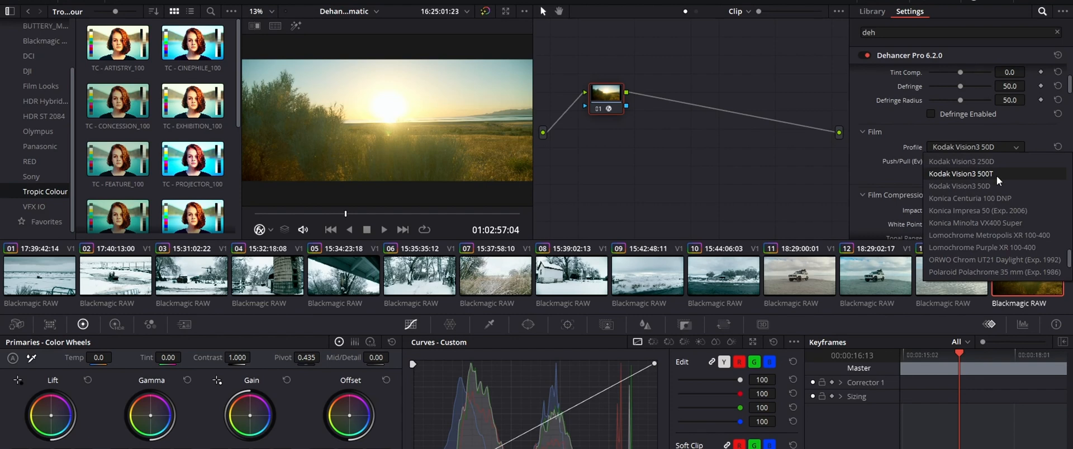
pyautogui.click(997, 163)
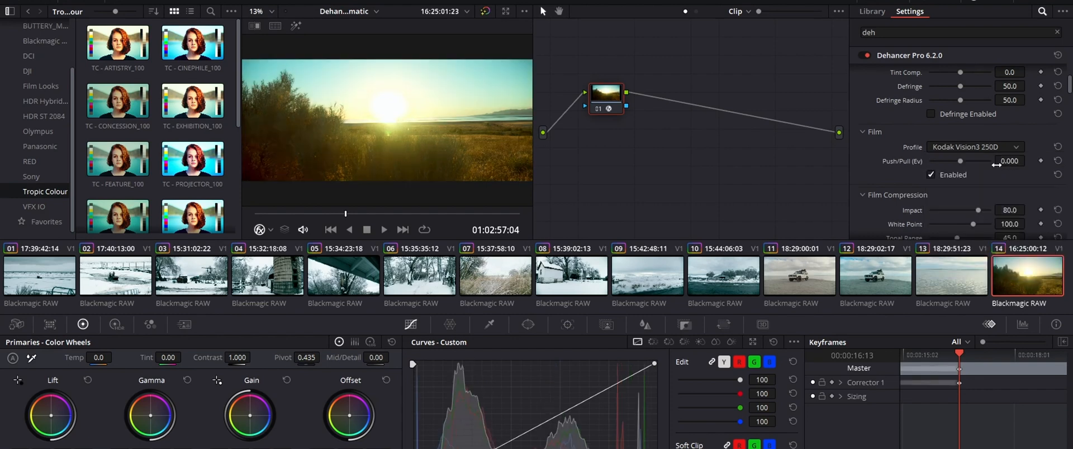
# - Move the sunset clip's film profile keyframe to the start of the clip and try to delete it
pyautogui.press('space')
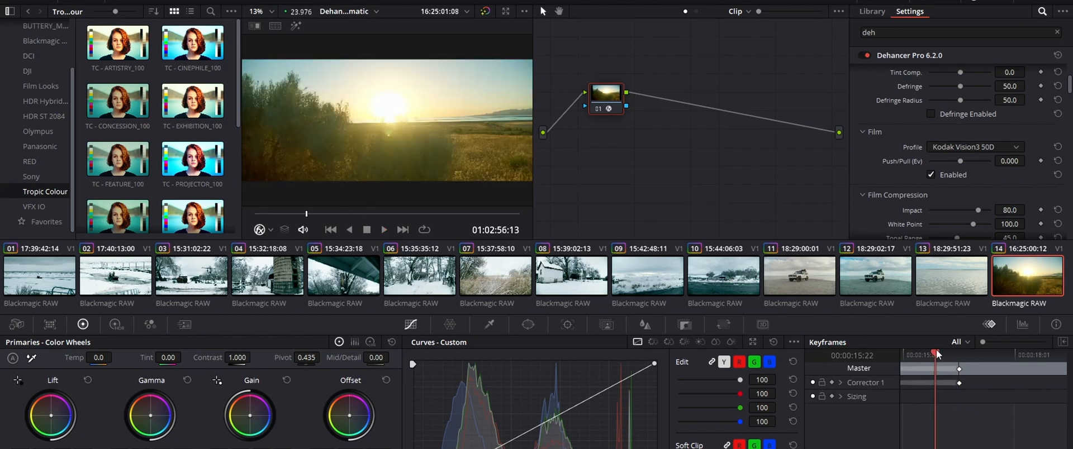
pyautogui.click(937, 351)
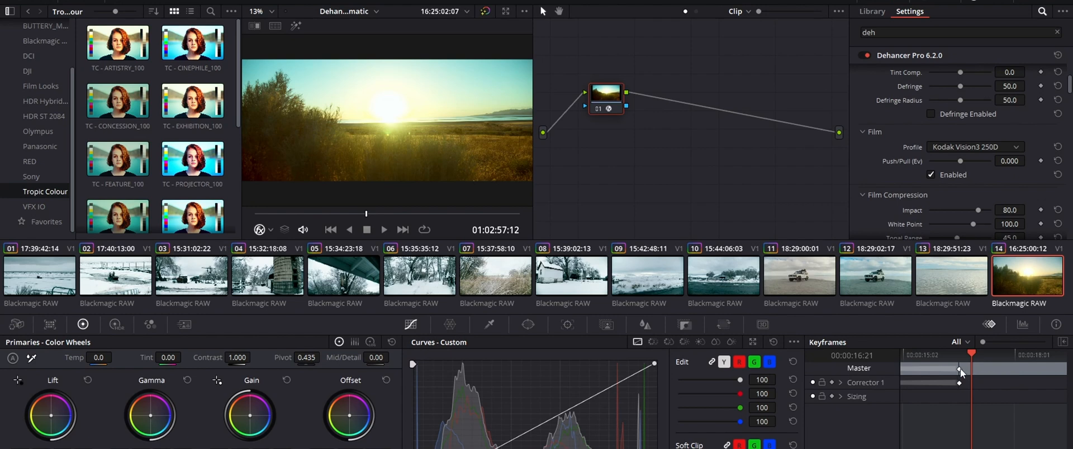
pyautogui.click(952, 355)
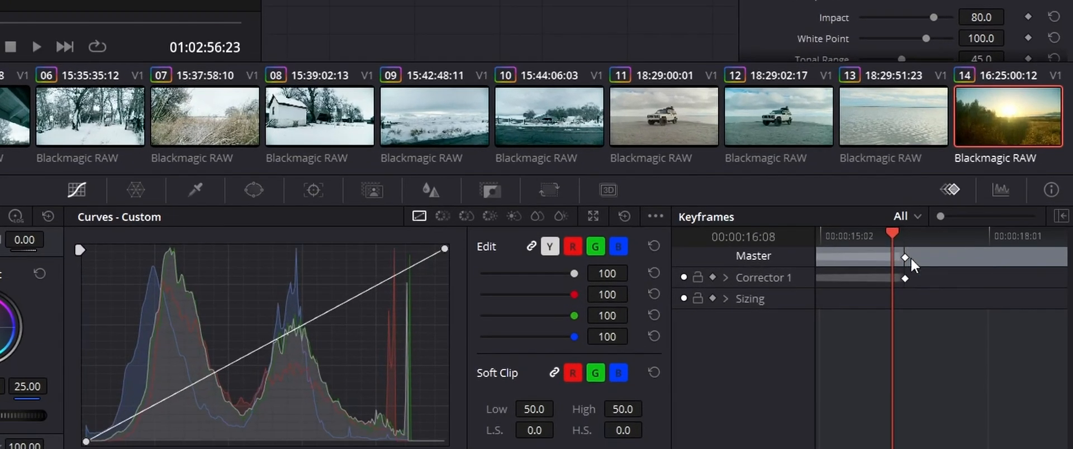
pyautogui.moveTo(910, 258); pyautogui.dragTo(819, 259)
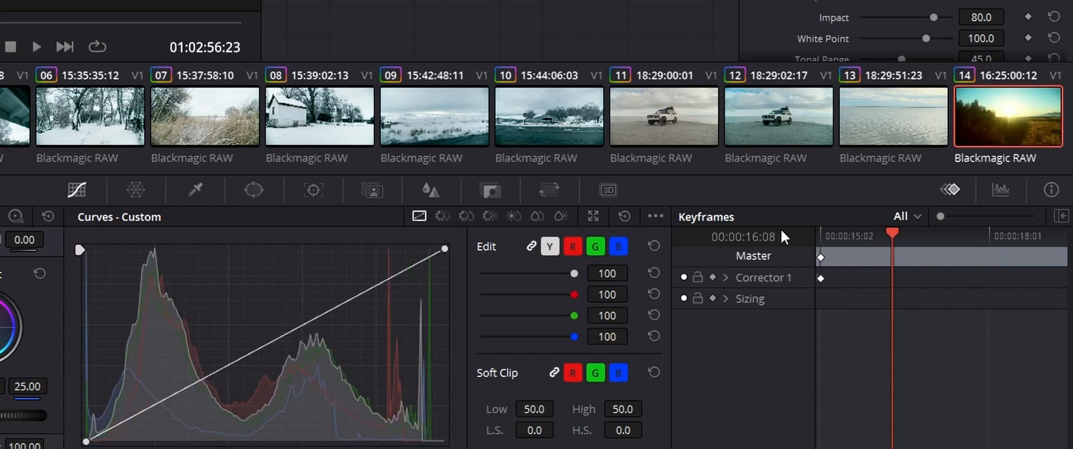
pyautogui.press('Delete')
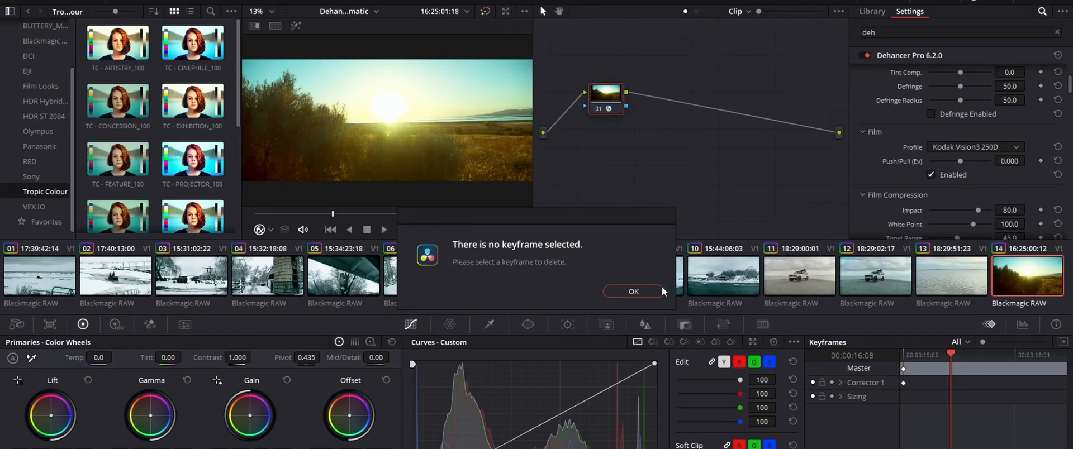
pyautogui.click(650, 290)
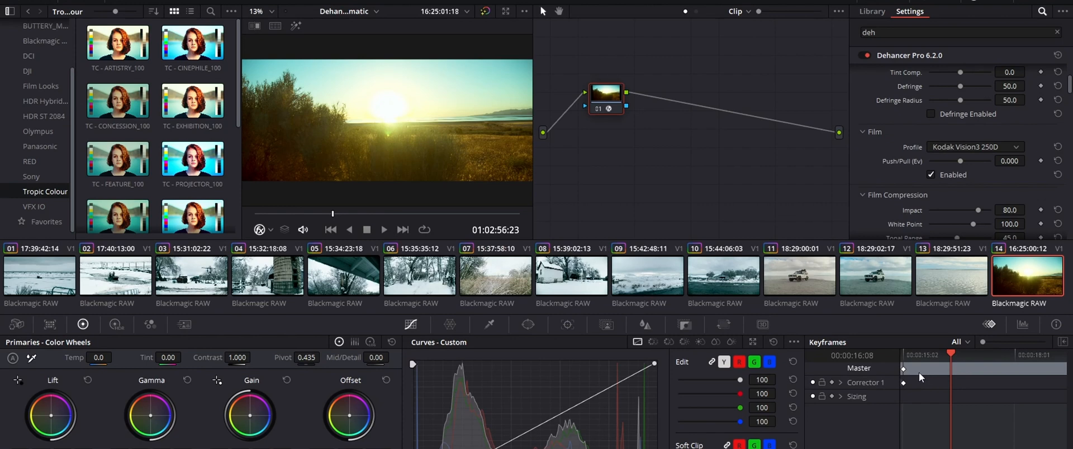
# - Play and scrub the sunset clip from its start to check that the film profile stays consistent
pyautogui.press('Home')
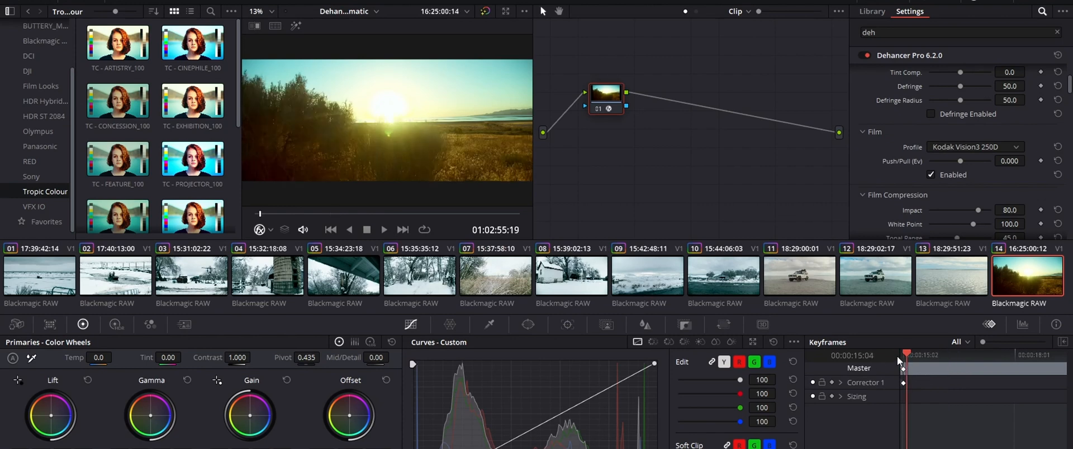
pyautogui.hotkey('ctrl', '=')
pyautogui.hotkey('ctrl', '=')
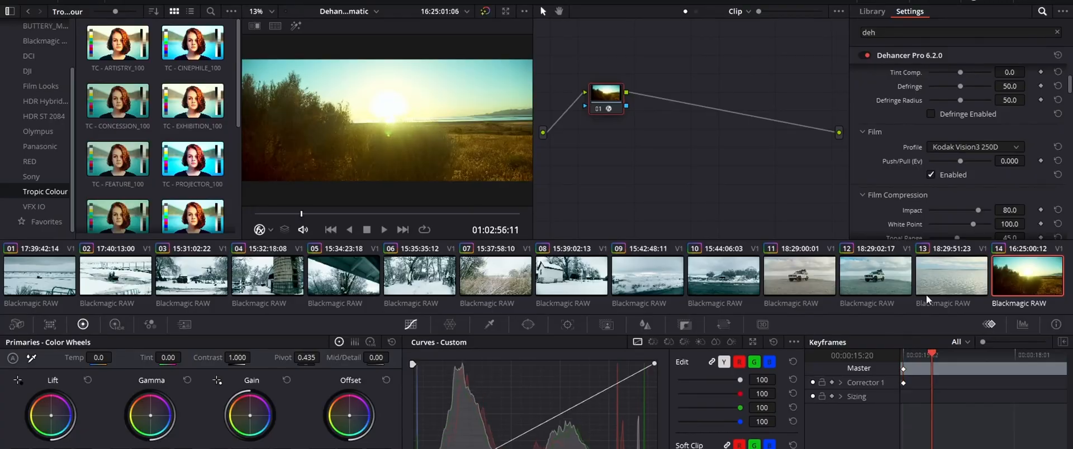
pyautogui.moveTo(917, 357); pyautogui.dragTo(884, 357)
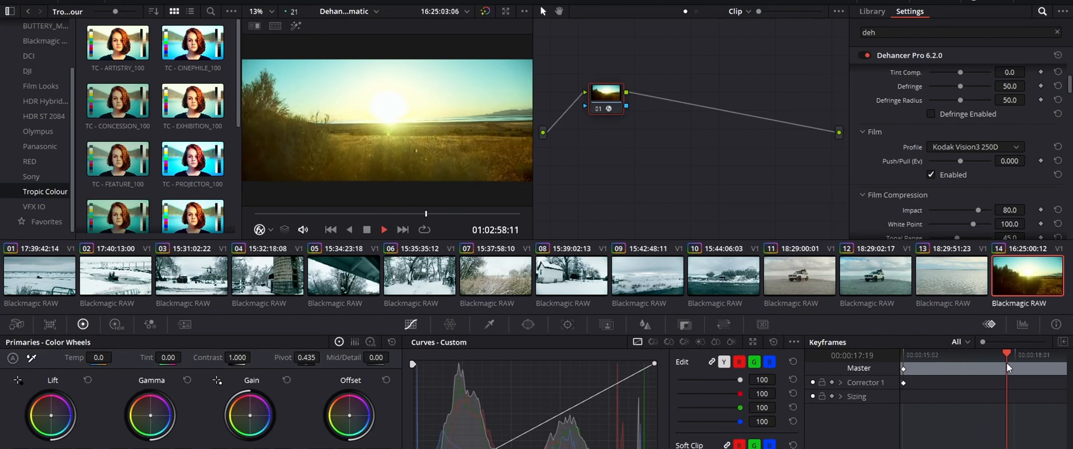
# - Try the Kodak Portra 160VC and Cinestill 800T film profiles on the sunset clip
pyautogui.click(974, 147)
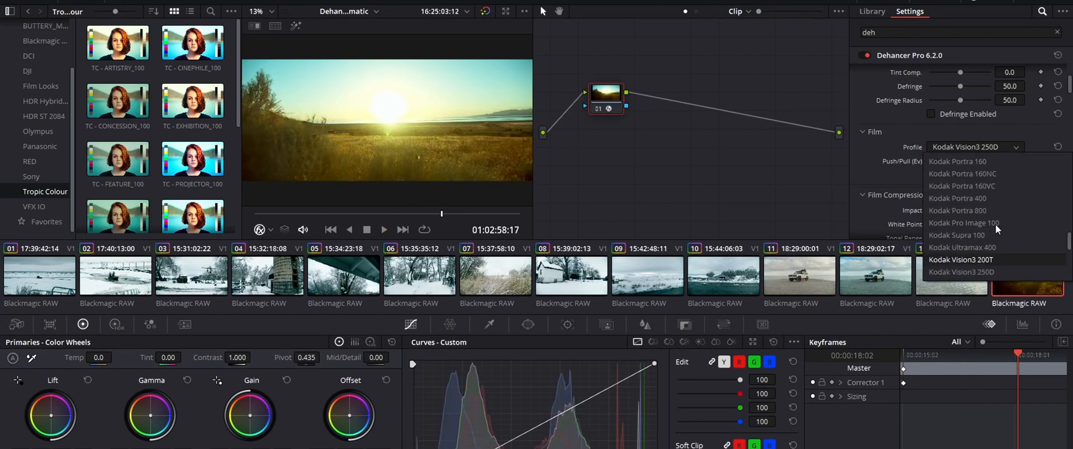
pyautogui.click(1001, 192)
pyautogui.click(976, 147)
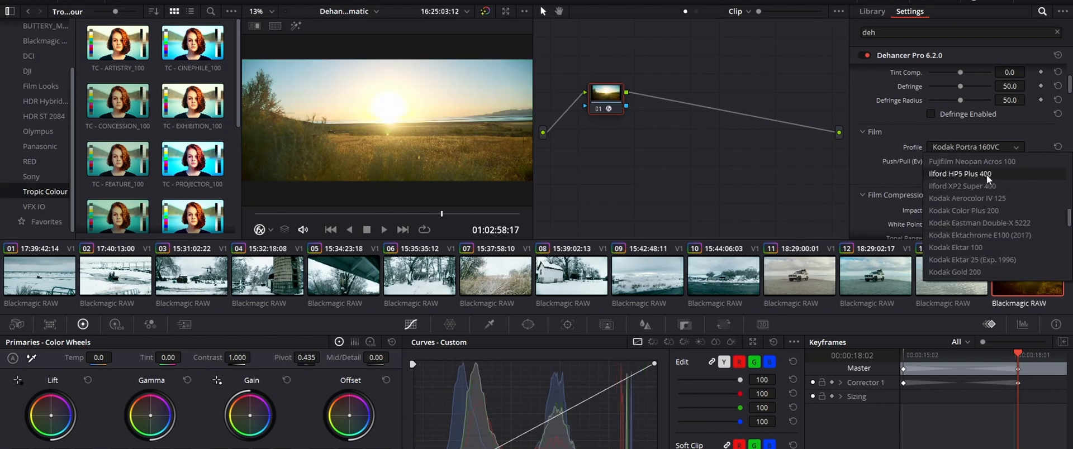
pyautogui.scroll(2, 987, 178)
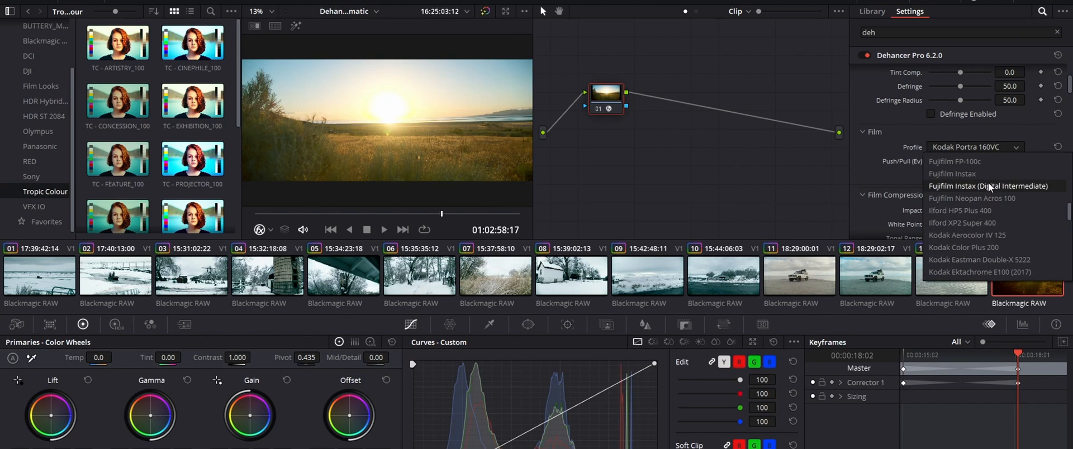
pyautogui.scroll(3, 987, 183)
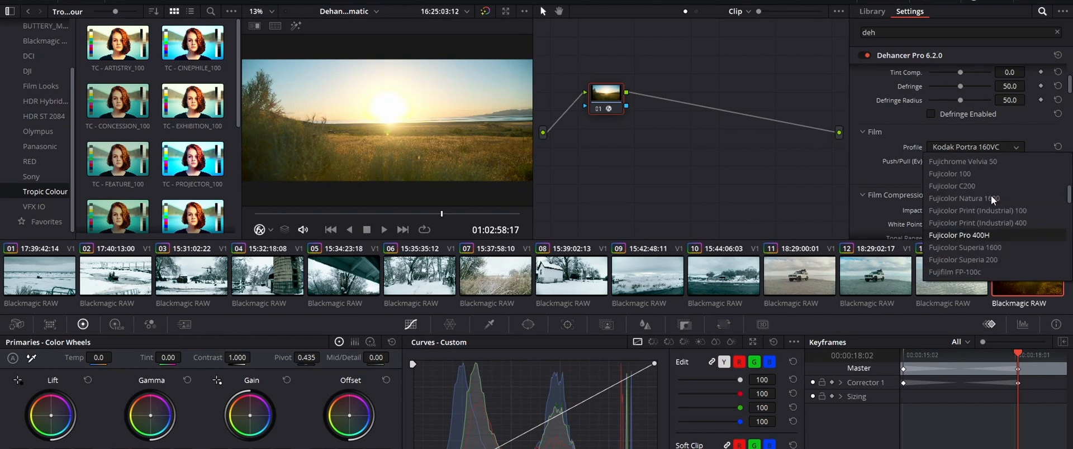
pyautogui.scroll(2, 990, 195)
pyautogui.click(990, 208)
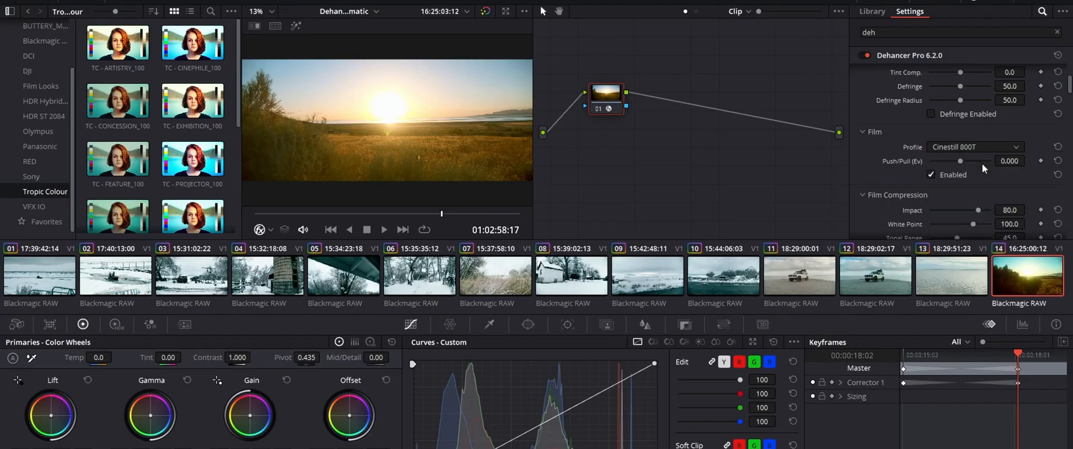
# - Switch the sunset clip's film profile to Cinestill 50D and play the timeline
pyautogui.click(981, 145)
pyautogui.click(982, 188)
pyautogui.press('space')
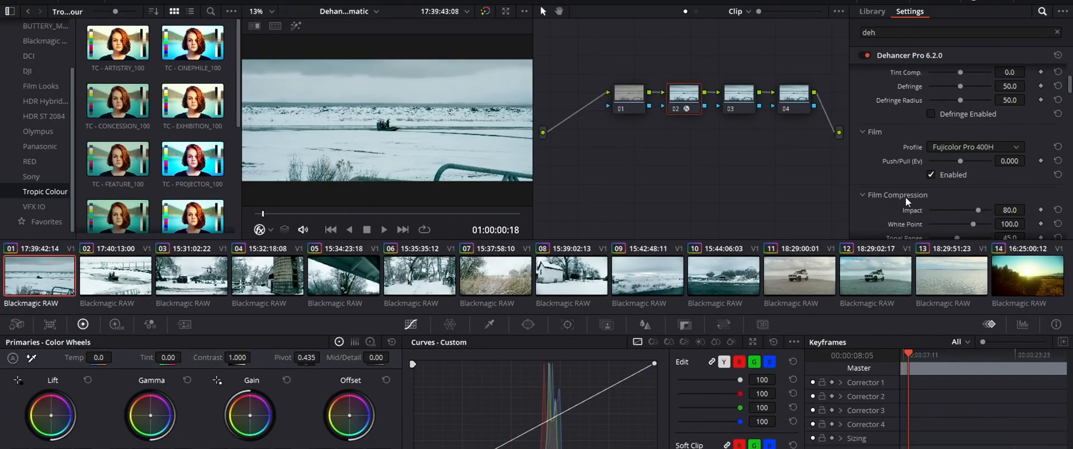
# - Return to the sunset clip and move its second film profile keyframe back to the clip's start
pyautogui.click(570, 275)
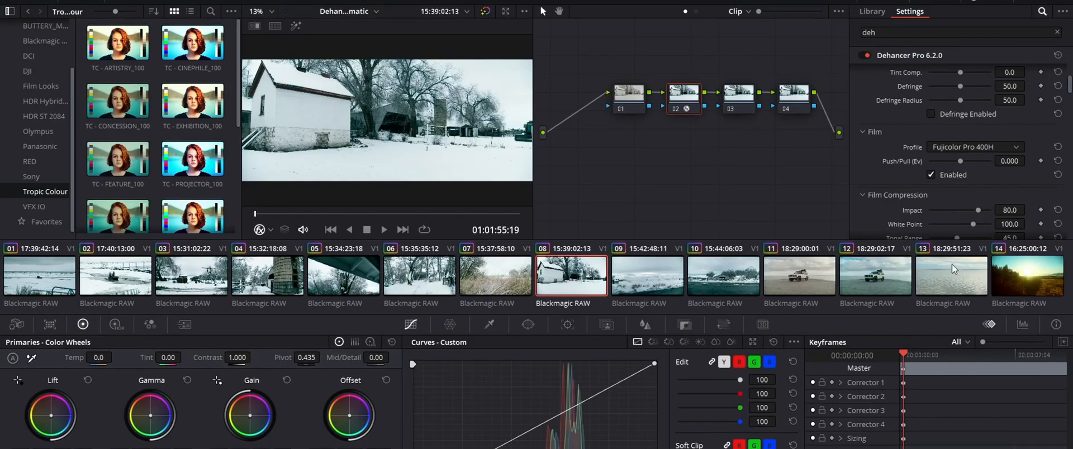
pyautogui.click(1034, 278)
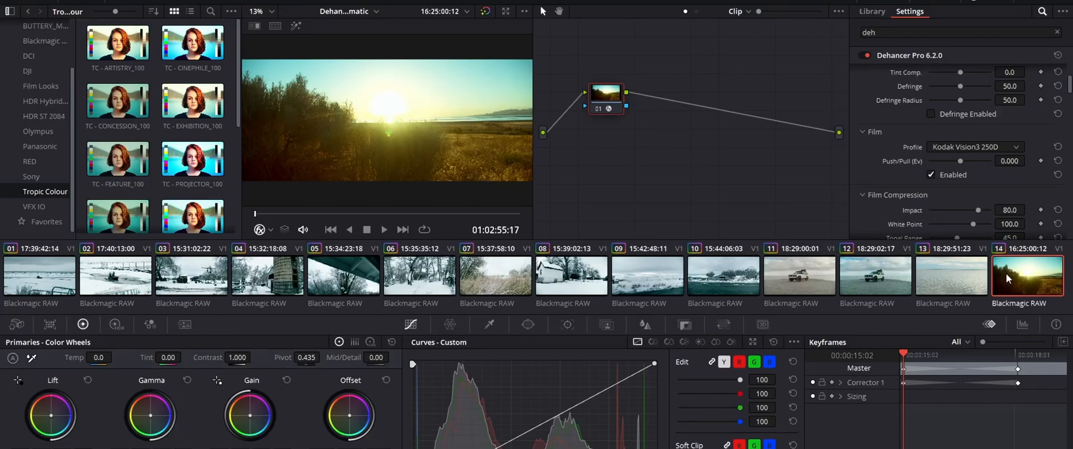
pyautogui.moveTo(401, 218); pyautogui.dragTo(468, 218)
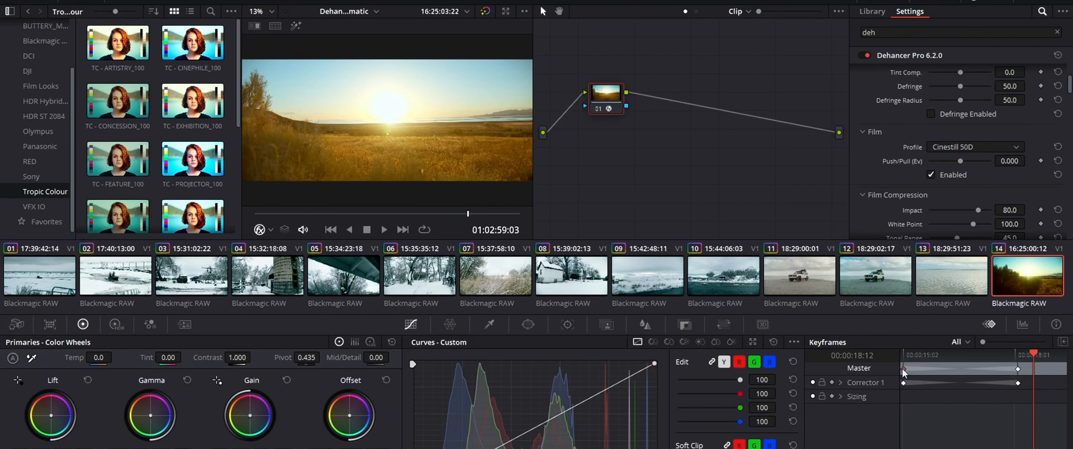
pyautogui.moveTo(1015, 369); pyautogui.dragTo(871, 361)
pyautogui.click(930, 355)
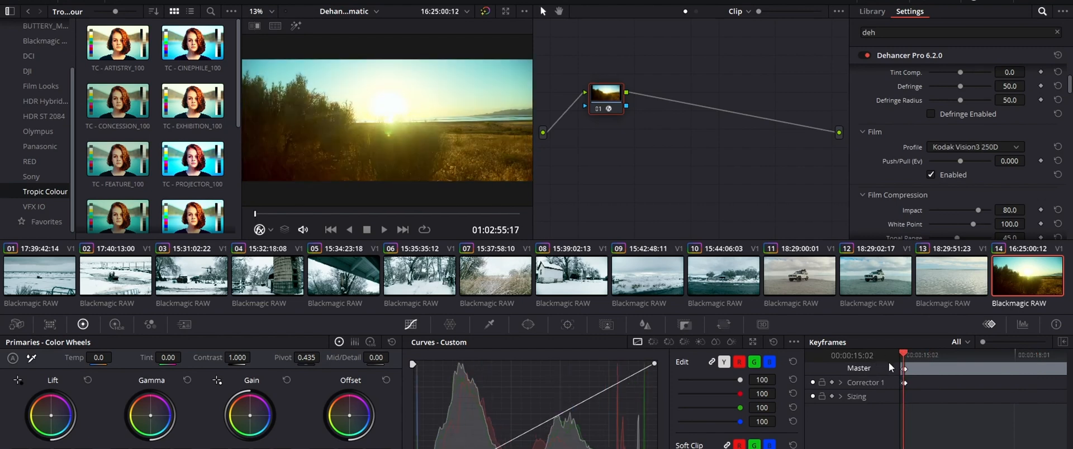
pyautogui.moveTo(986, 345); pyautogui.dragTo(1012, 353)
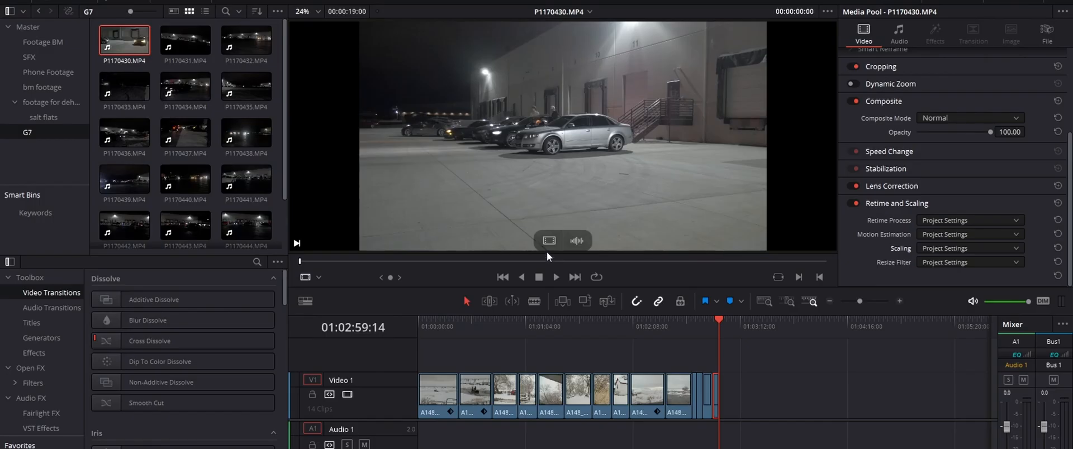
# - Add the night car clip P1170430.MP4 from the G7 bin after the sunset clip on Video 1
pyautogui.moveTo(547, 249); pyautogui.dragTo(729, 390)
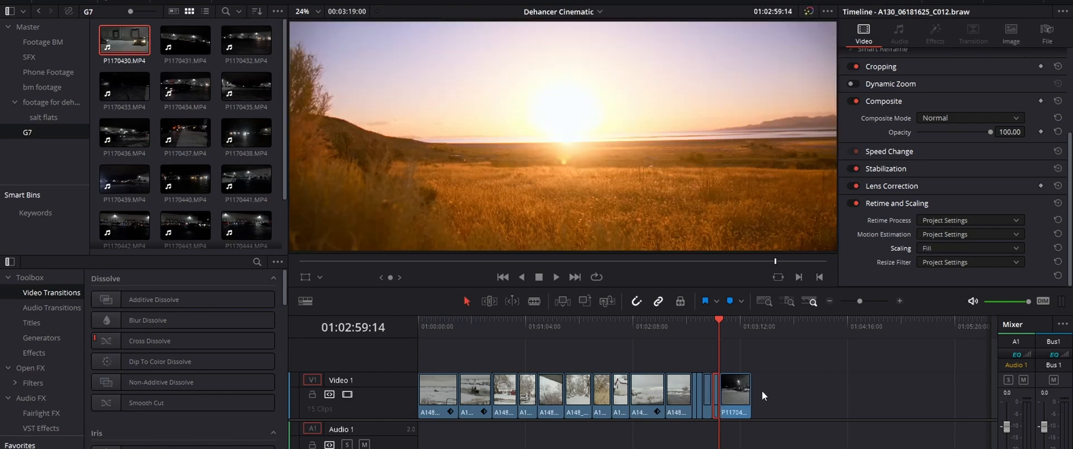
# - Go to the night car clip on the timeline, set its scaling to Fill and play it briefly
pyautogui.scroll(2, 774, 380)
pyautogui.moveTo(718, 326); pyautogui.dragTo(730, 330)
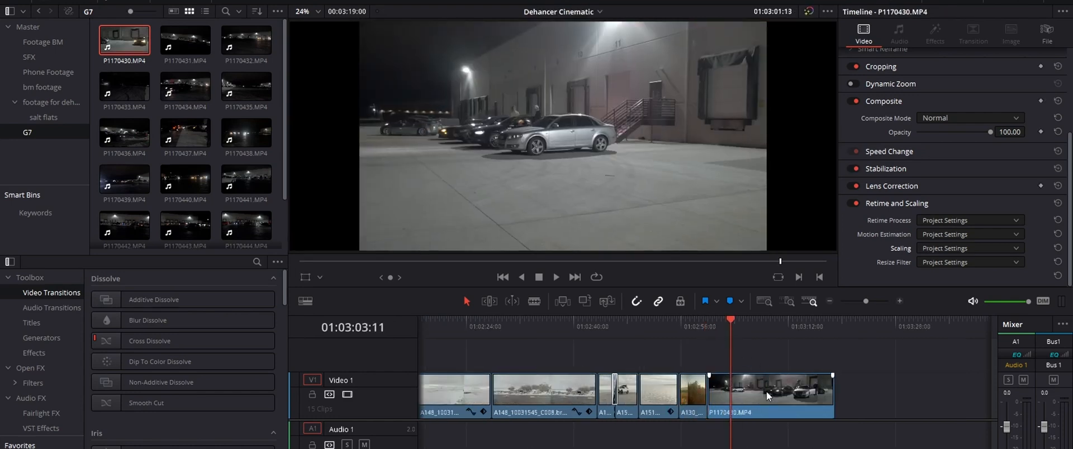
pyautogui.click(759, 378)
pyautogui.click(951, 247)
pyautogui.click(950, 296)
pyautogui.press('space')
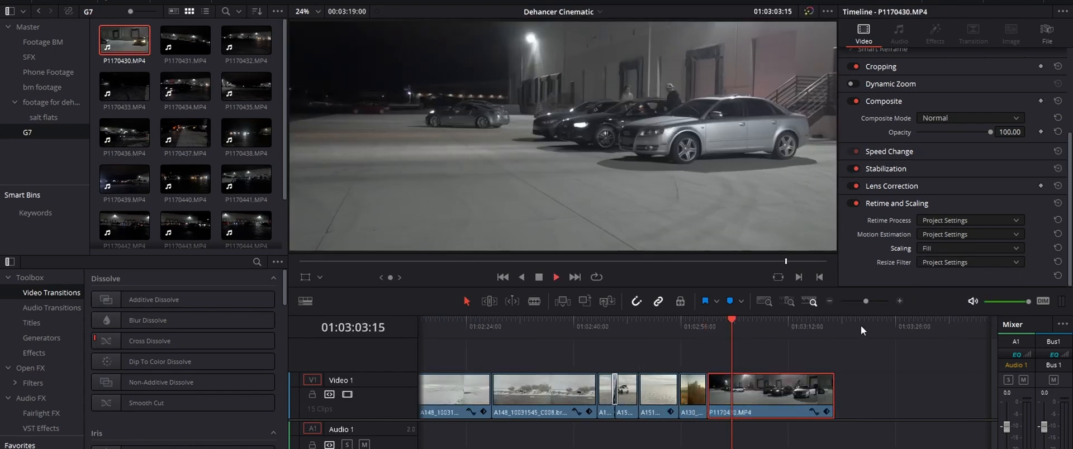
pyautogui.press('space')
# - On the Color page, add two serial nodes to the night clip and apply Dehancer Pro 6.2.0 to the second node
pyautogui.hotkey('shift', '6')
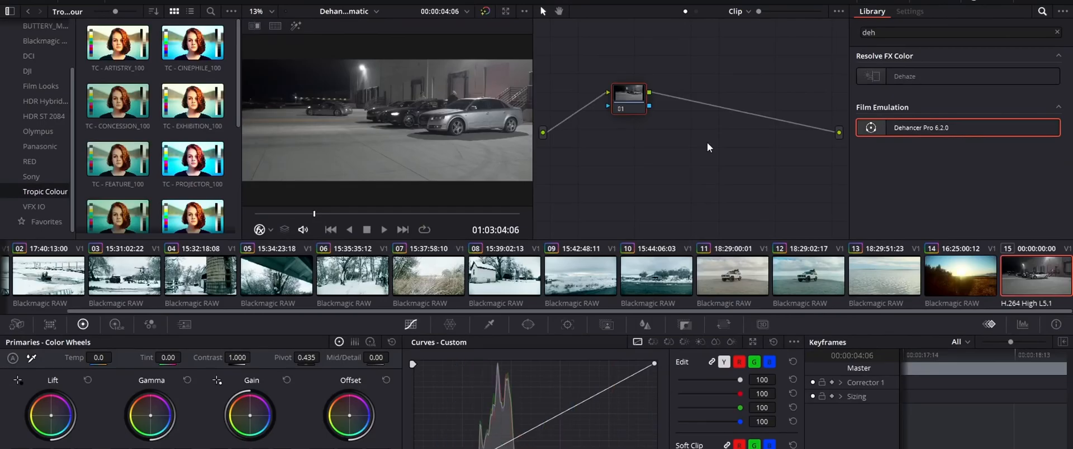
pyautogui.hotkey('alt', 's')
pyautogui.hotkey('alt', 's')
pyautogui.moveTo(906, 132); pyautogui.dragTo(679, 98)
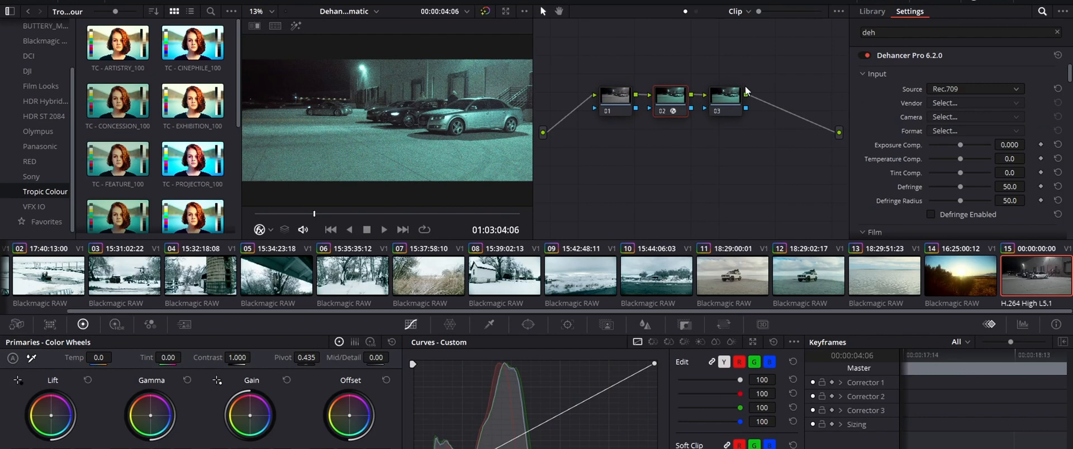
# - Examine Dehancer's input source options and the available film profiles for the night clip
pyautogui.click(954, 88)
pyautogui.click(944, 103)
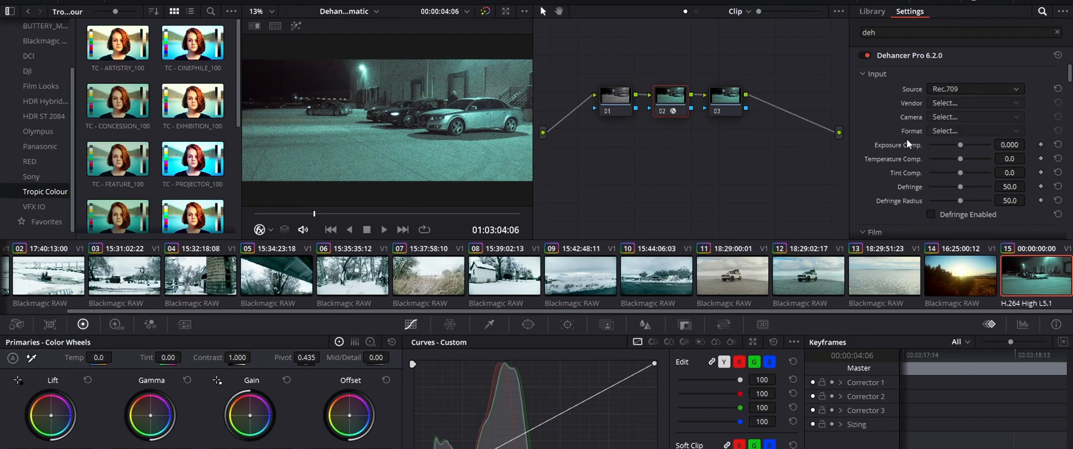
pyautogui.moveTo(1068, 77); pyautogui.dragTo(1069, 86)
pyautogui.click(1016, 141)
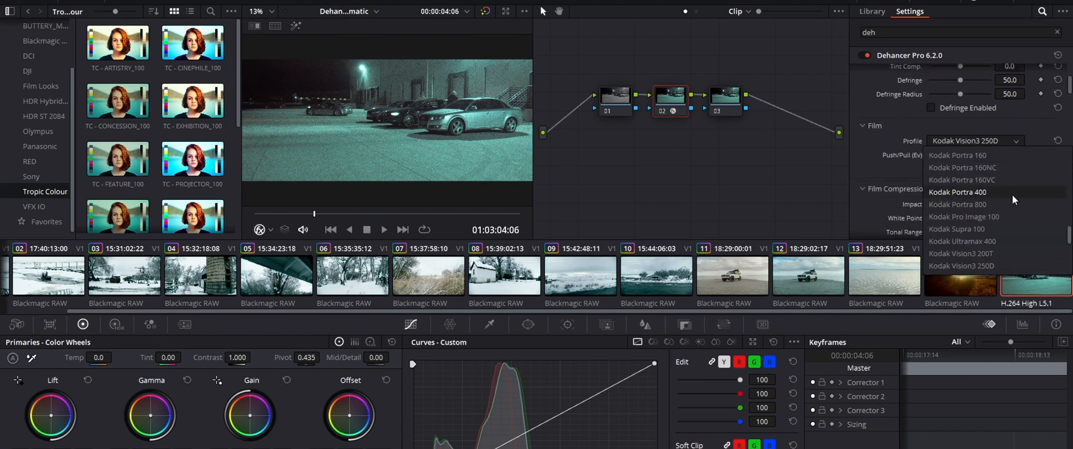
pyautogui.click(898, 122)
pyautogui.scroll(3, 894, 137)
pyautogui.scroll(1, 895, 140)
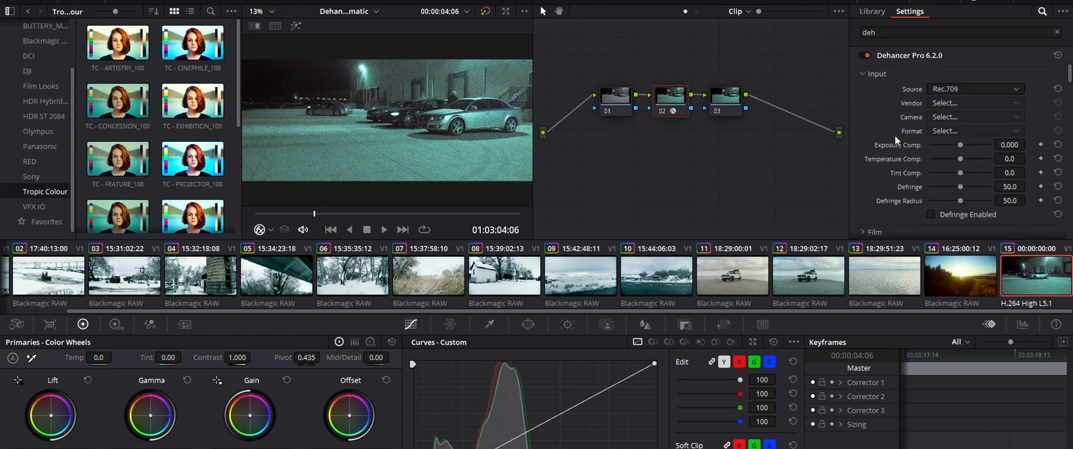
pyautogui.click(937, 92)
pyautogui.click(939, 92)
# - Set the night clip's film profile to Kodak Portra 400
pyautogui.scroll(-3, 916, 162)
pyautogui.click(926, 134)
pyautogui.click(944, 144)
pyautogui.click(965, 198)
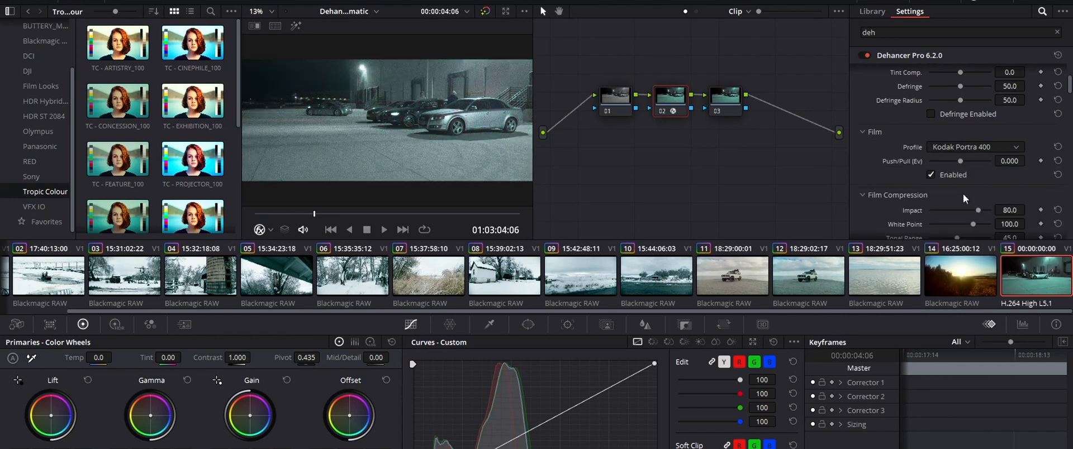
# - Set the night clip's print profile to Kodak Endura Glossy Paper
pyautogui.scroll(-4, 929, 166)
pyautogui.scroll(-3, 928, 166)
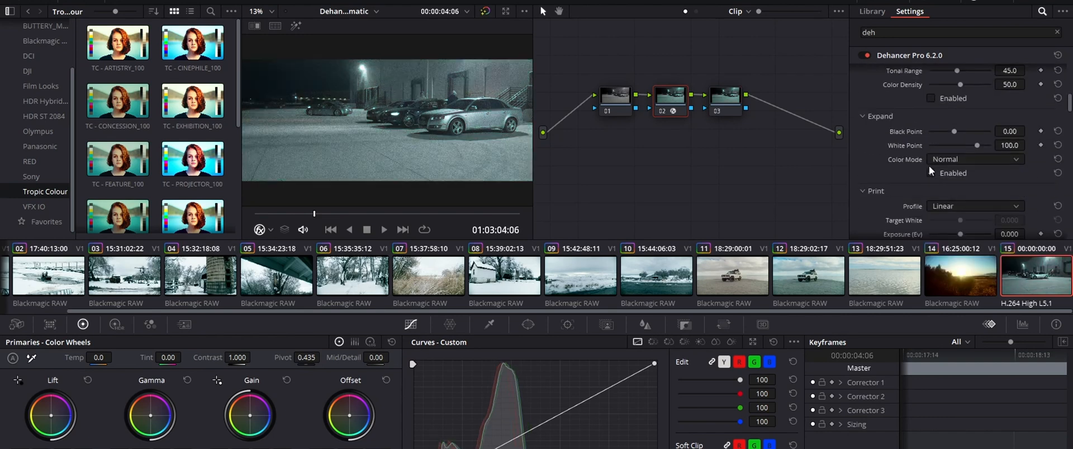
pyautogui.click(948, 143)
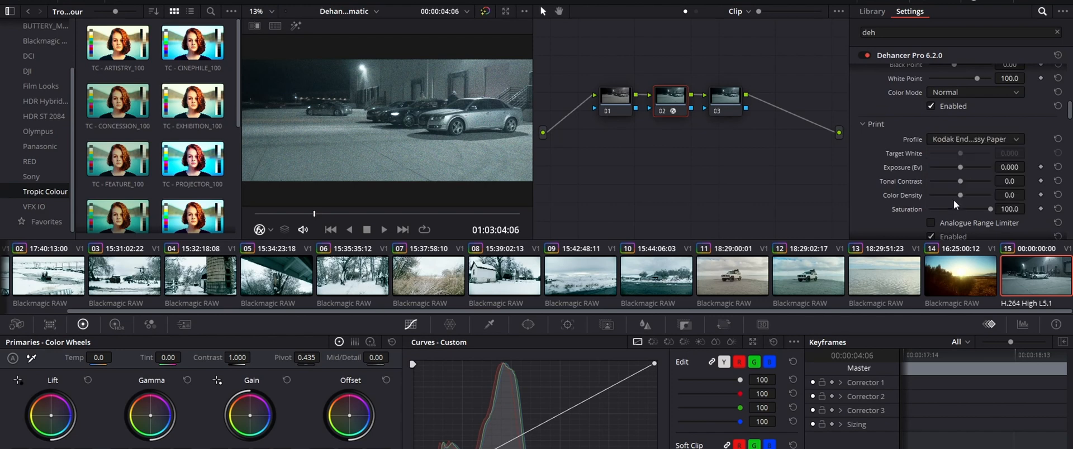
pyautogui.click(954, 201)
# - Check the film grain settings and play the night clip full screen to review the look
pyautogui.scroll(-4, 914, 161)
pyautogui.scroll(-5, 914, 160)
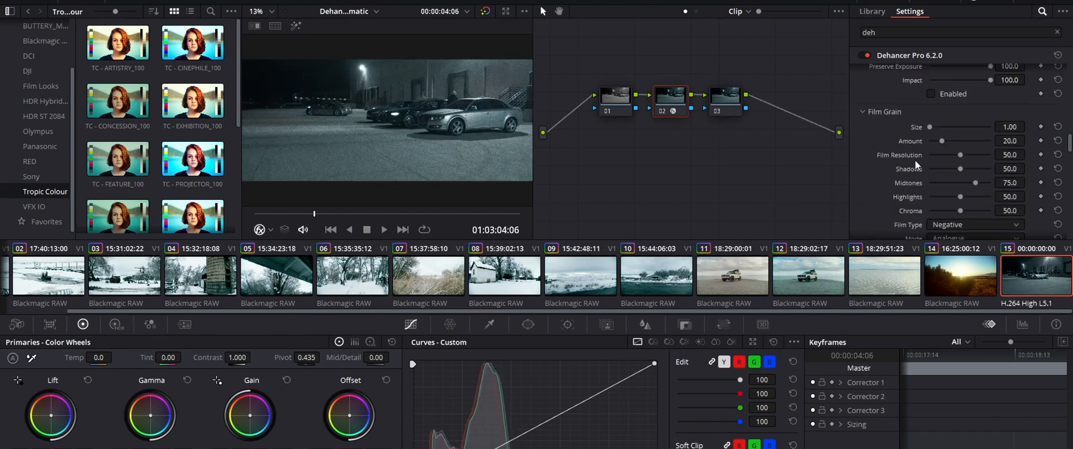
pyautogui.click(932, 152)
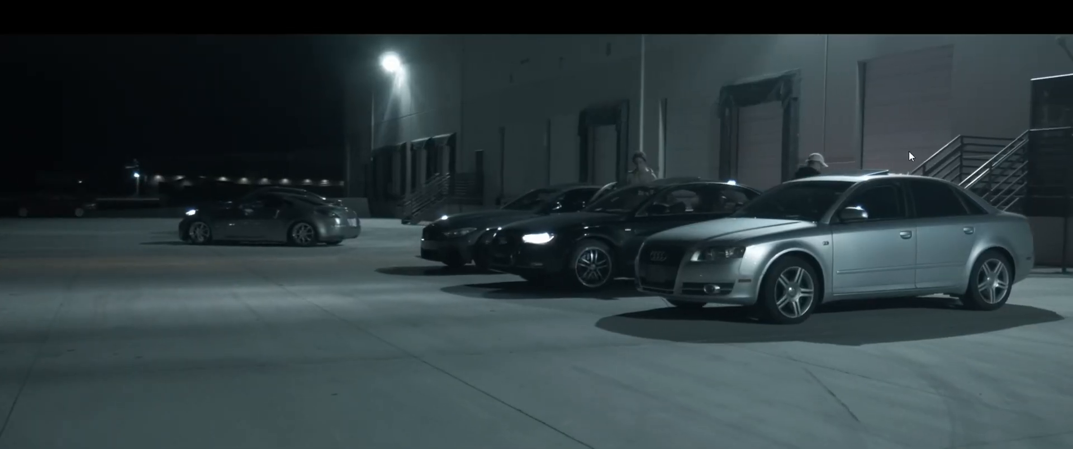
pyautogui.press('space')
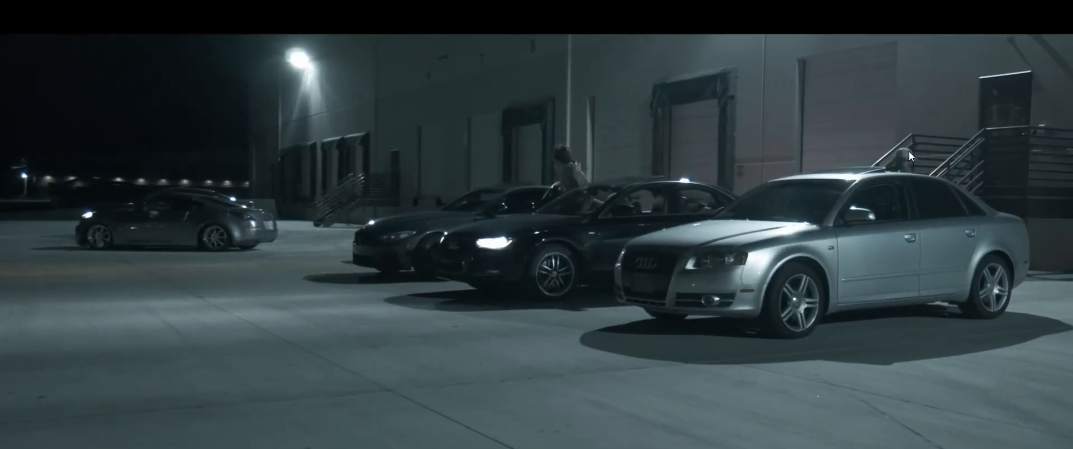
pyautogui.press('Escape')
# - In the Expand settings, set the white point to 113.4 and the black point to 2.92 for the night clip
pyautogui.scroll(5, 903, 142)
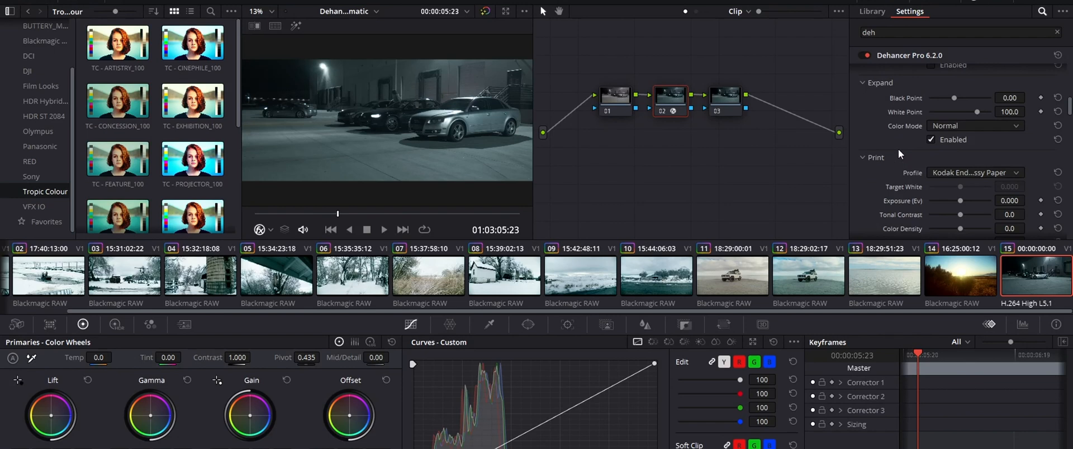
pyautogui.scroll(2, 897, 151)
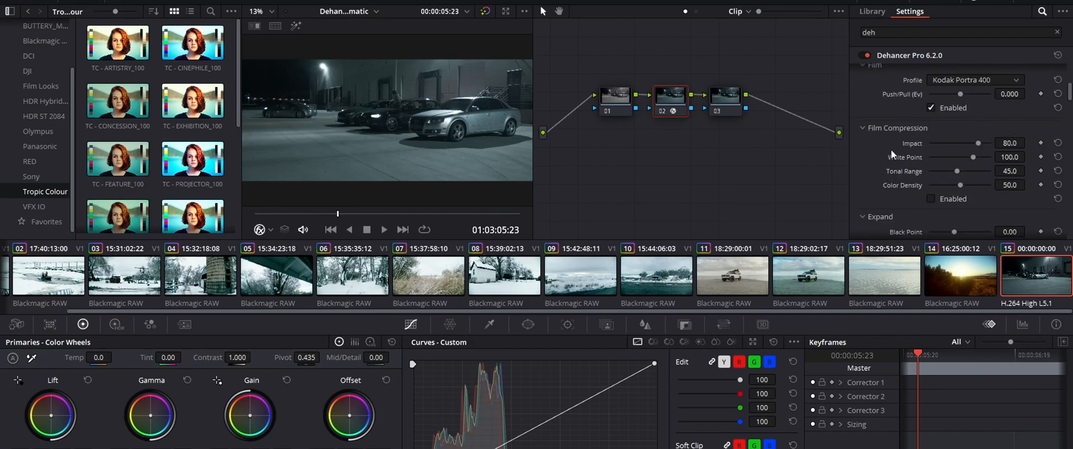
pyautogui.scroll(8, 890, 150)
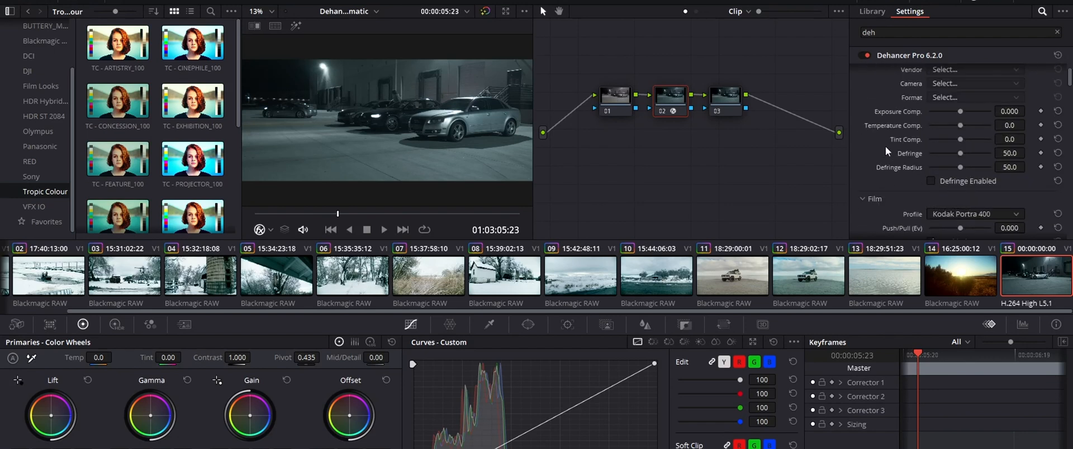
pyautogui.scroll(-6, 900, 159)
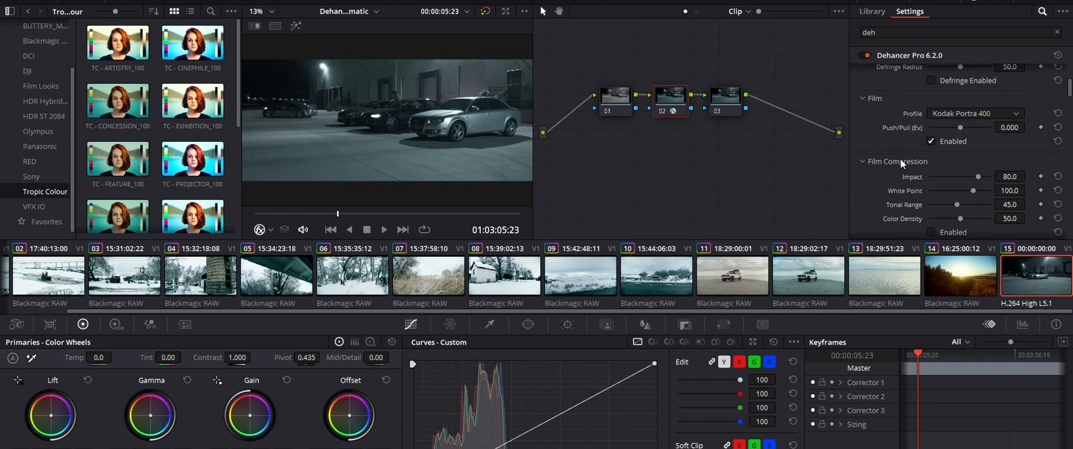
pyautogui.scroll(-2, 900, 160)
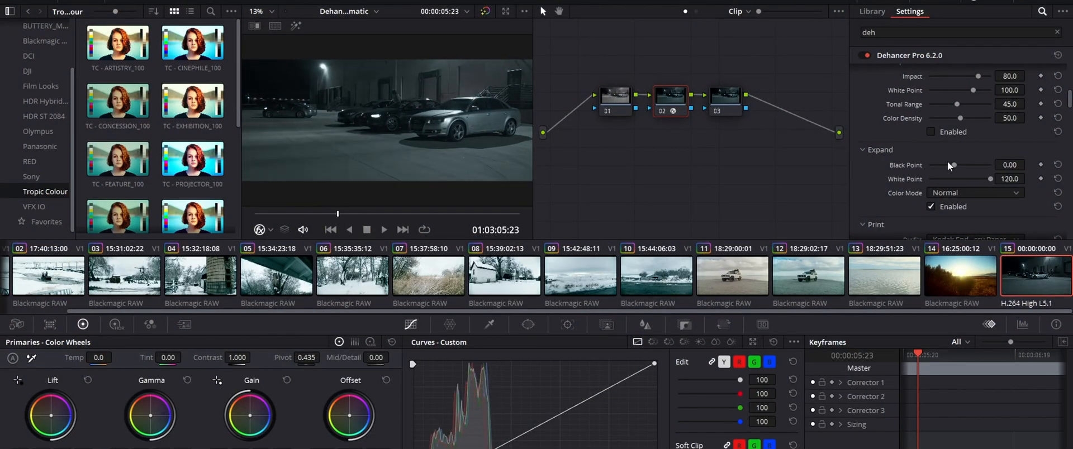
pyautogui.moveTo(942, 172)
pyautogui.mouseDown()
pyautogui.moveTo(983, 178)
pyautogui.moveTo(957, 165)
pyautogui.mouseUp()
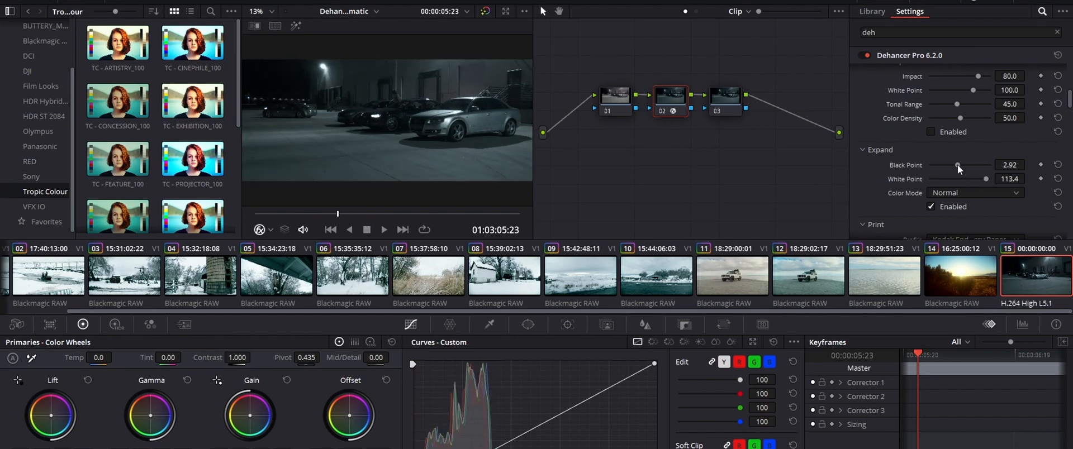
# - Play the night clip full screen to check the adjusted black and white points, and go to the Color Head settings
pyautogui.hotkey('ctrl', 'f')
pyautogui.press('space')
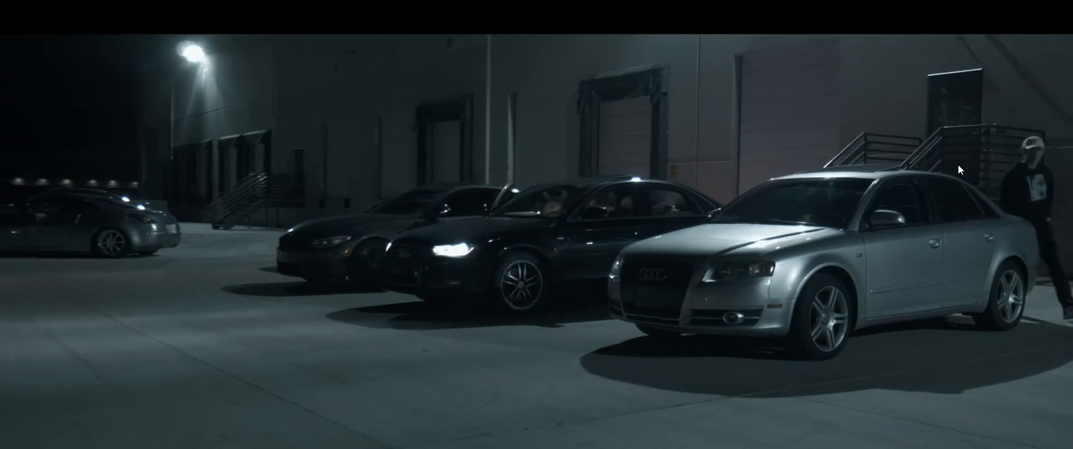
pyautogui.hotkey('ctrl', 'f')
pyautogui.scroll(-5, 900, 162)
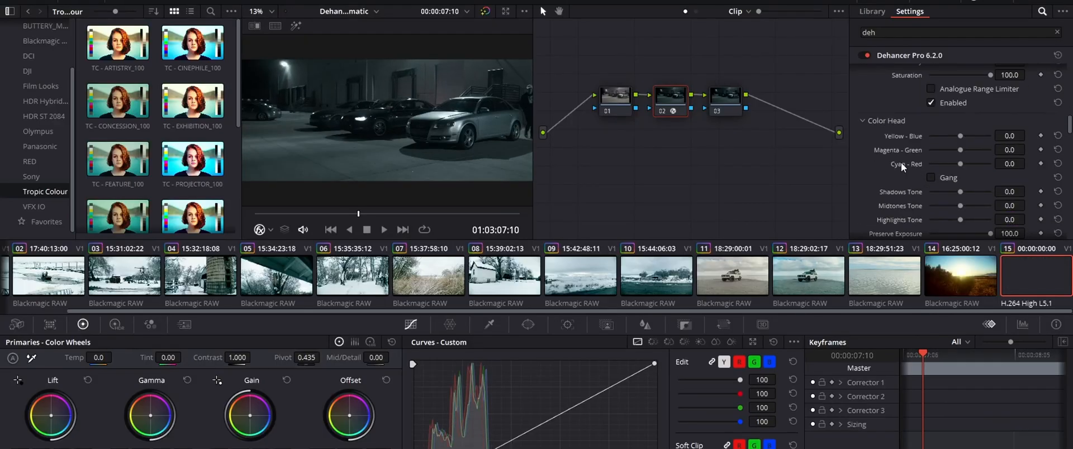